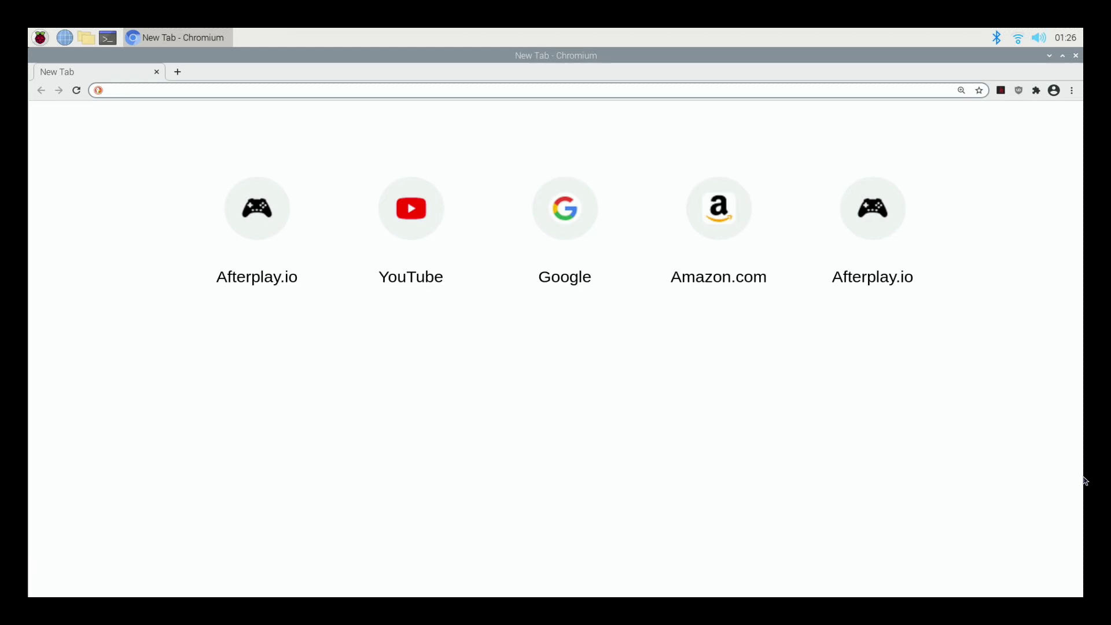
- Open the afterplay.io website
{"action": "type", "text": "afterp"}
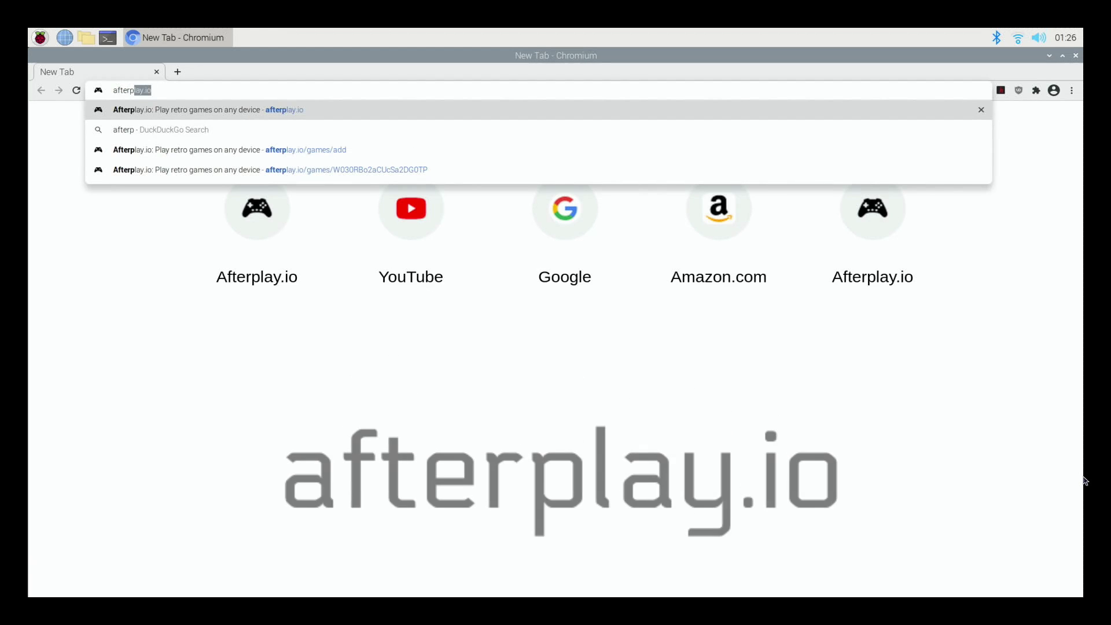
{"action": "type", "text": "lay.io"}
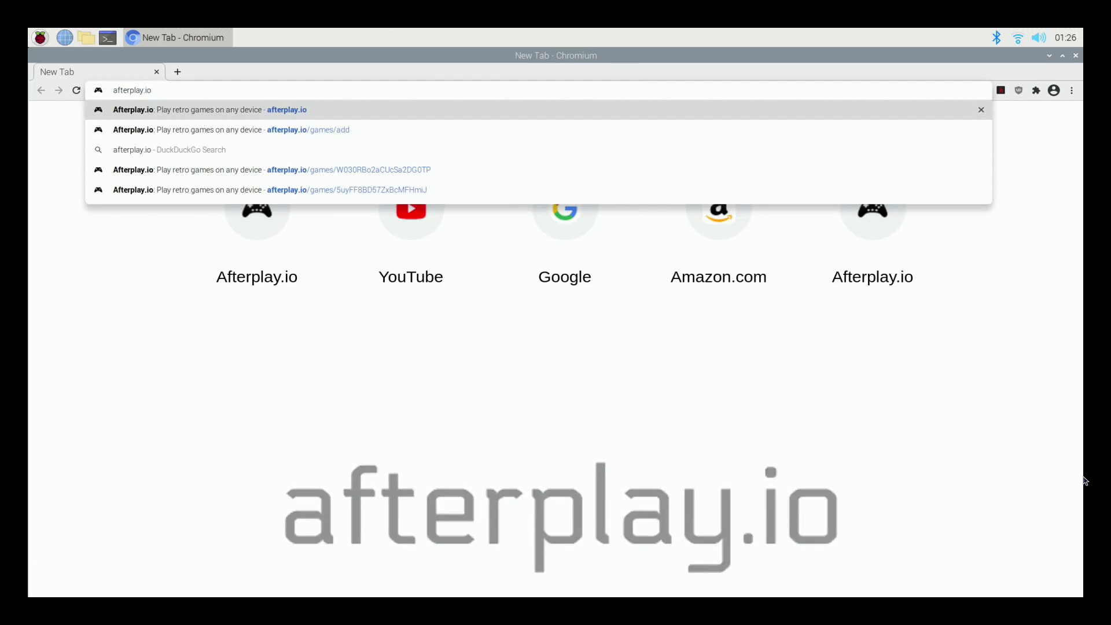
{"action": "key", "text": "Return"}
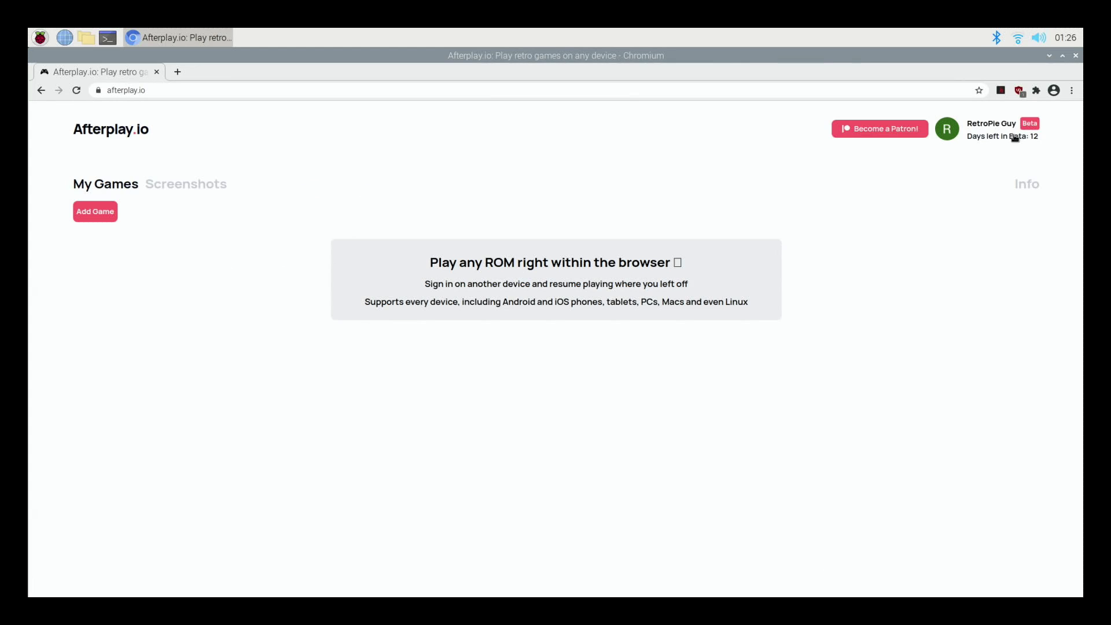
- Log out of the current account and sign back in with Google
{"action": "left_click", "coordinate": [1007, 135]}
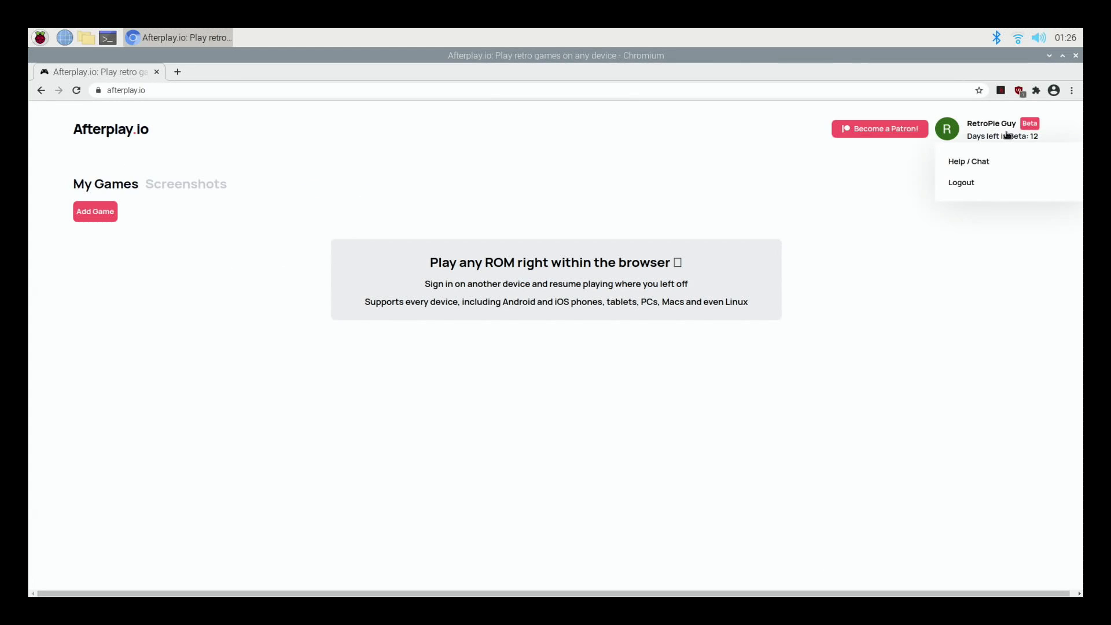
{"action": "left_click", "coordinate": [965, 184]}
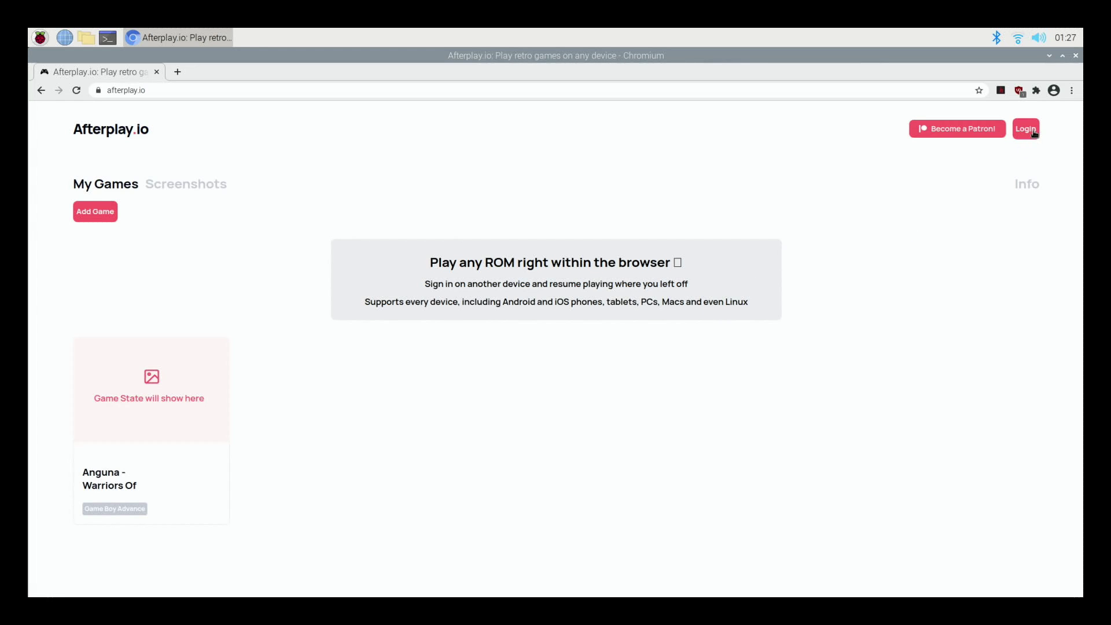
{"action": "left_click", "coordinate": [1032, 133]}
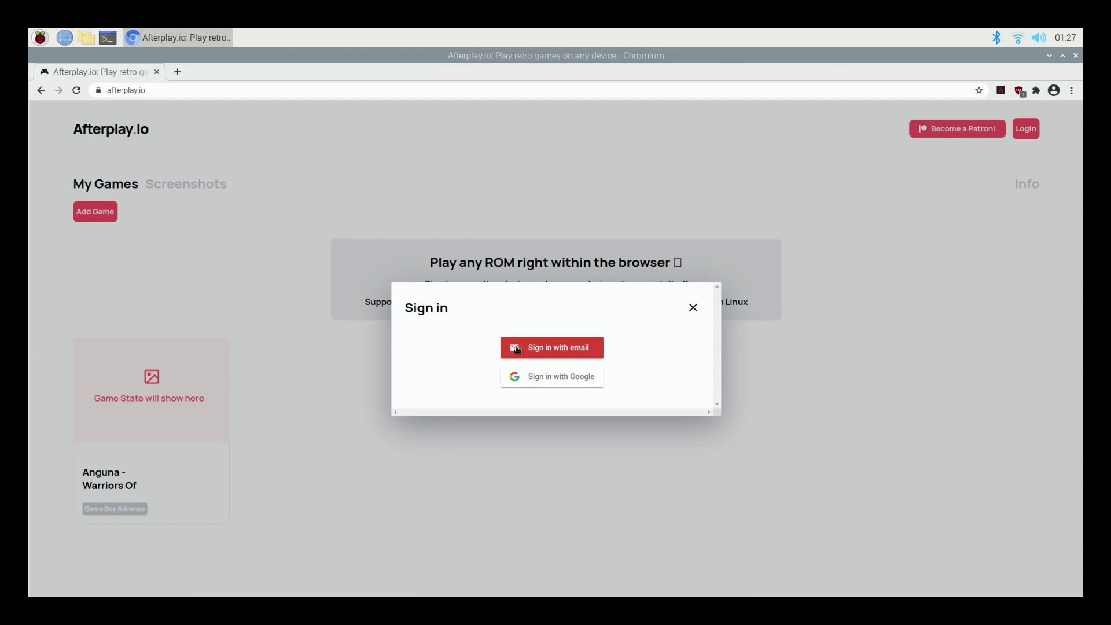
{"action": "left_click", "coordinate": [534, 383]}
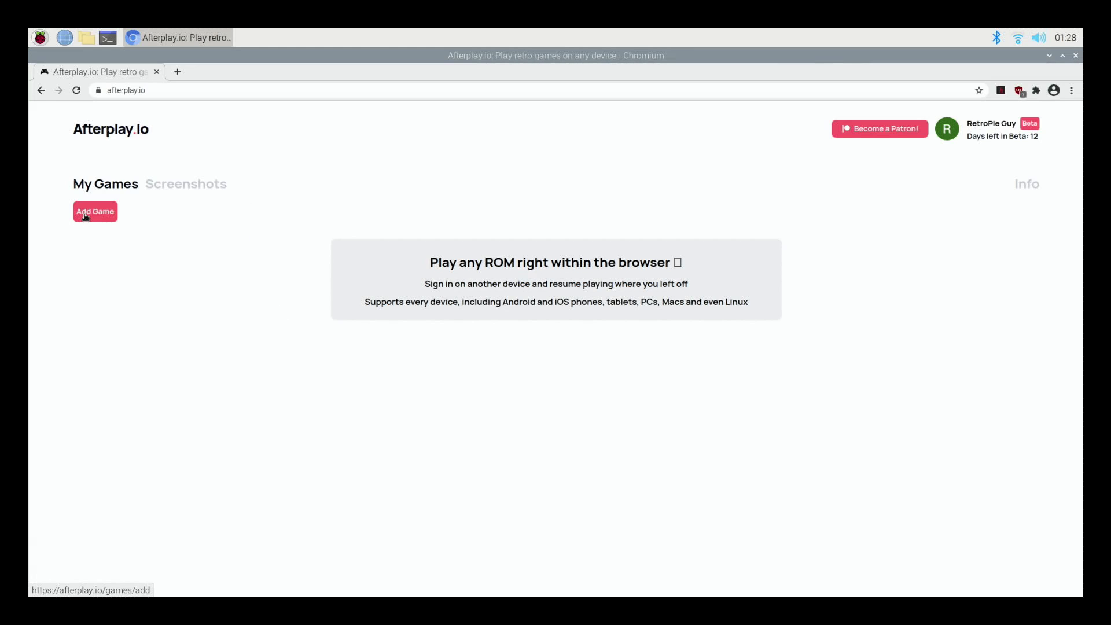
- Add the ROM file NBA Jam - Tournament Edition (USA).sfc from the TEST ROMS folder to the game library
{"action": "left_click", "coordinate": [85, 216]}
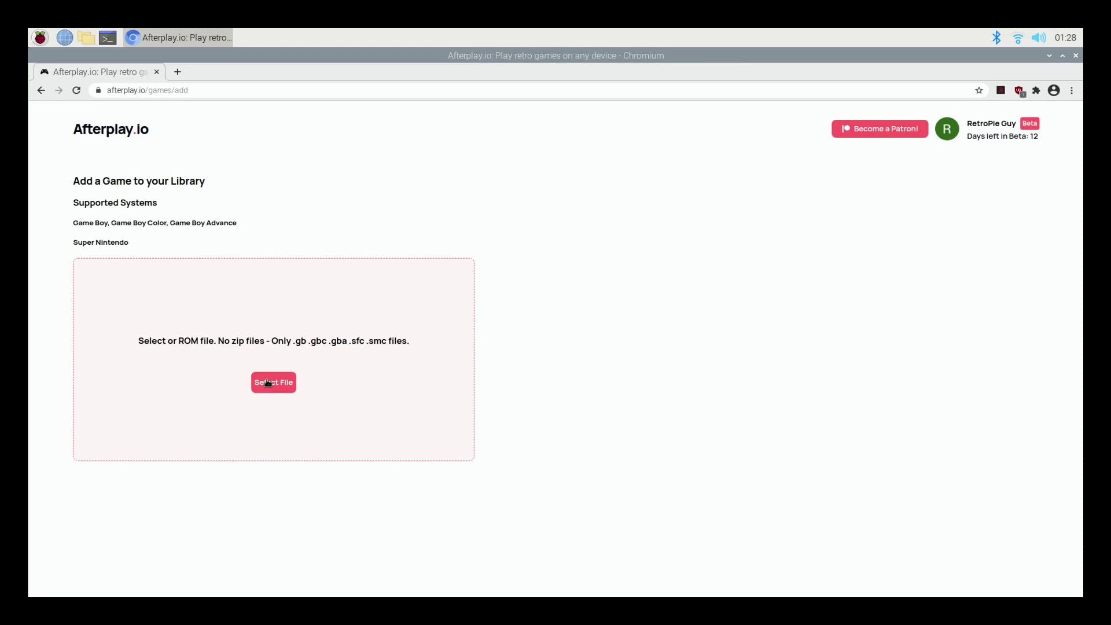
{"action": "left_click", "coordinate": [268, 385]}
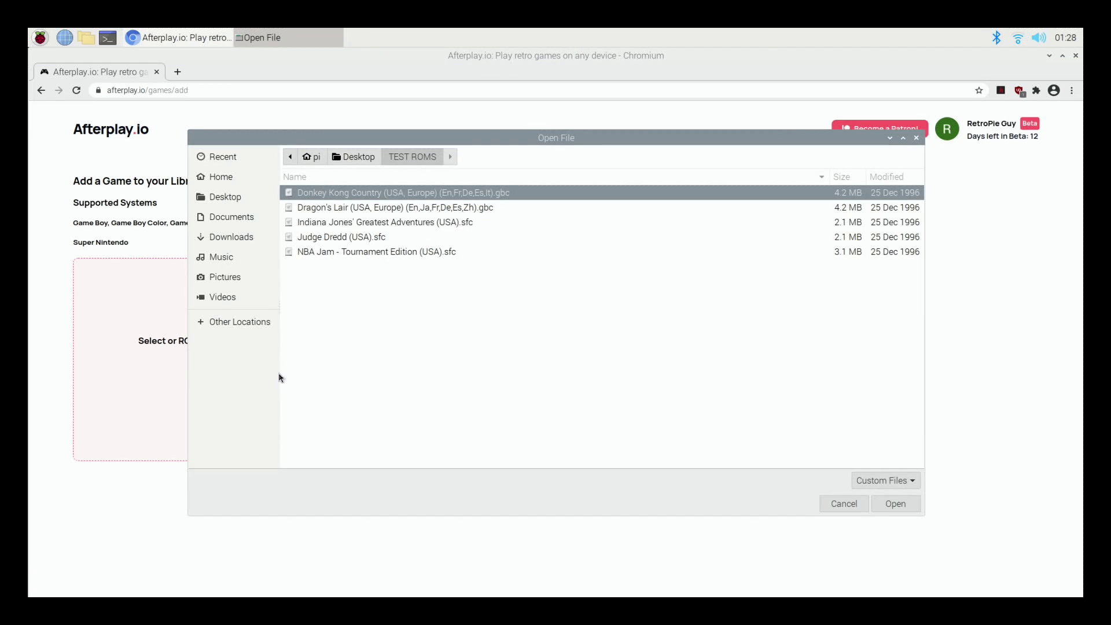
{"action": "left_click", "coordinate": [400, 158]}
{"action": "left_click", "coordinate": [365, 257]}
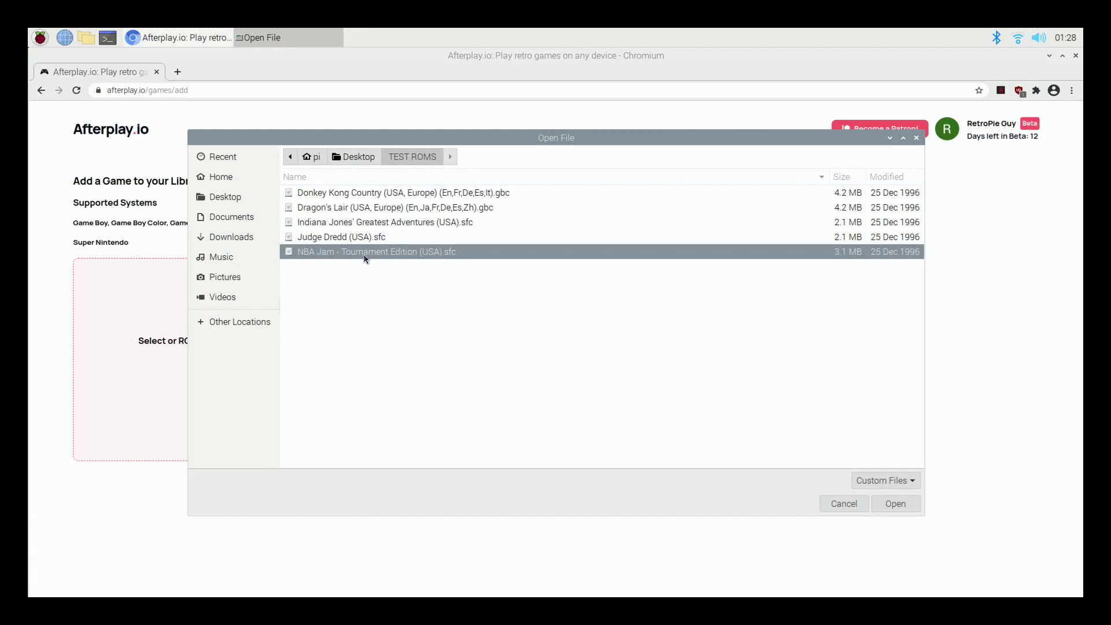
{"action": "left_click", "coordinate": [896, 503]}
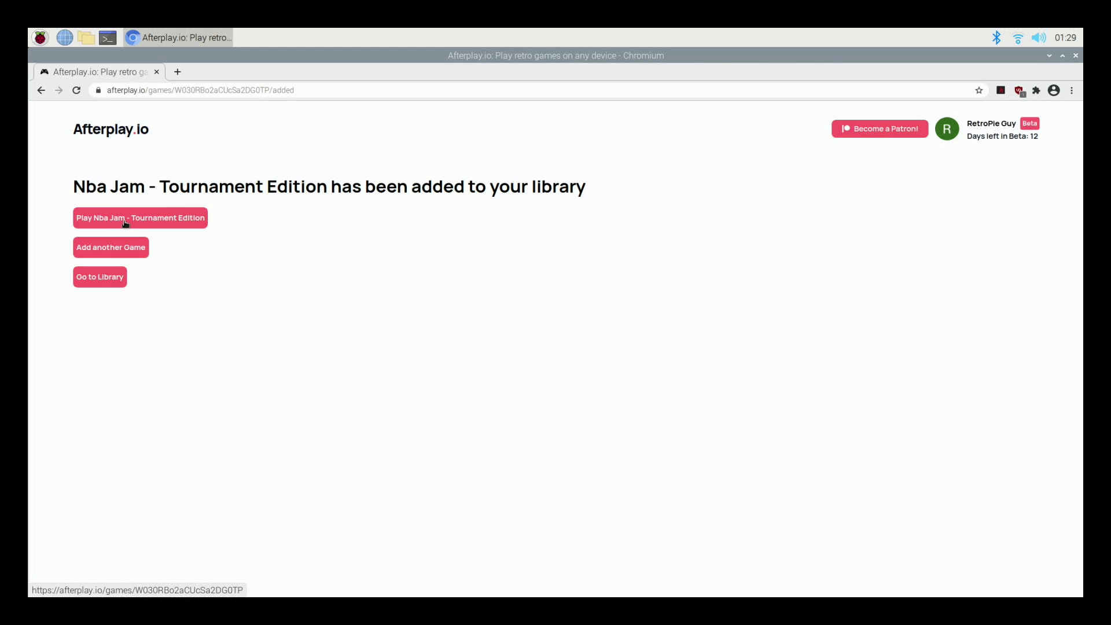
- Add another game to the library using the ROM file Indiana Jones' Greatest Adventures (USA).sfc
{"action": "left_click", "coordinate": [101, 252]}
{"action": "left_click", "coordinate": [106, 262]}
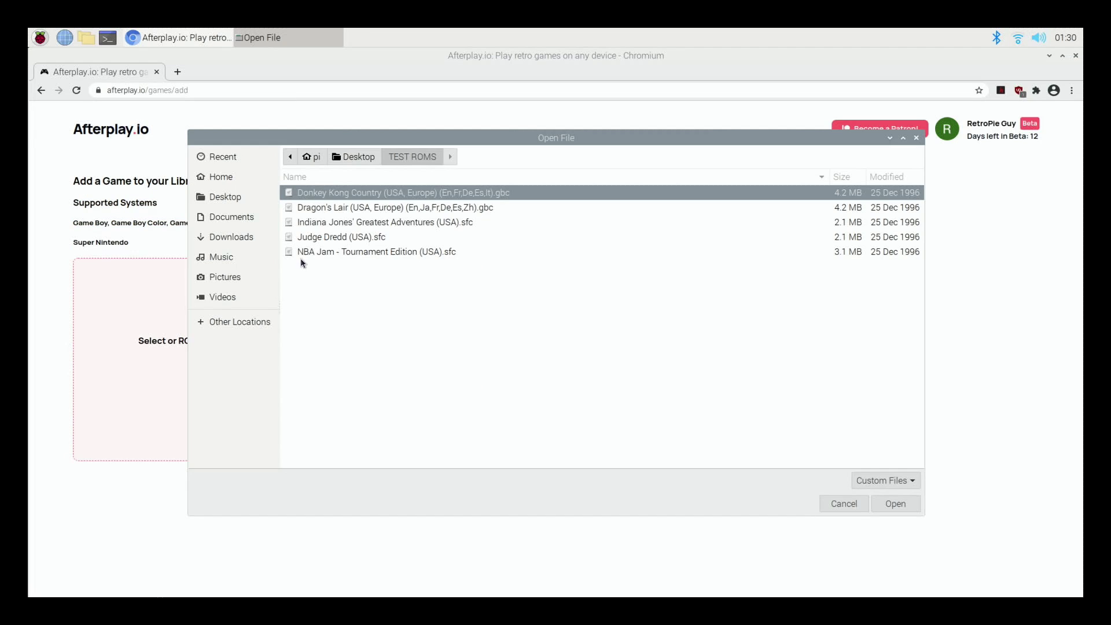
{"action": "left_click", "coordinate": [359, 226]}
{"action": "left_click", "coordinate": [895, 504]}
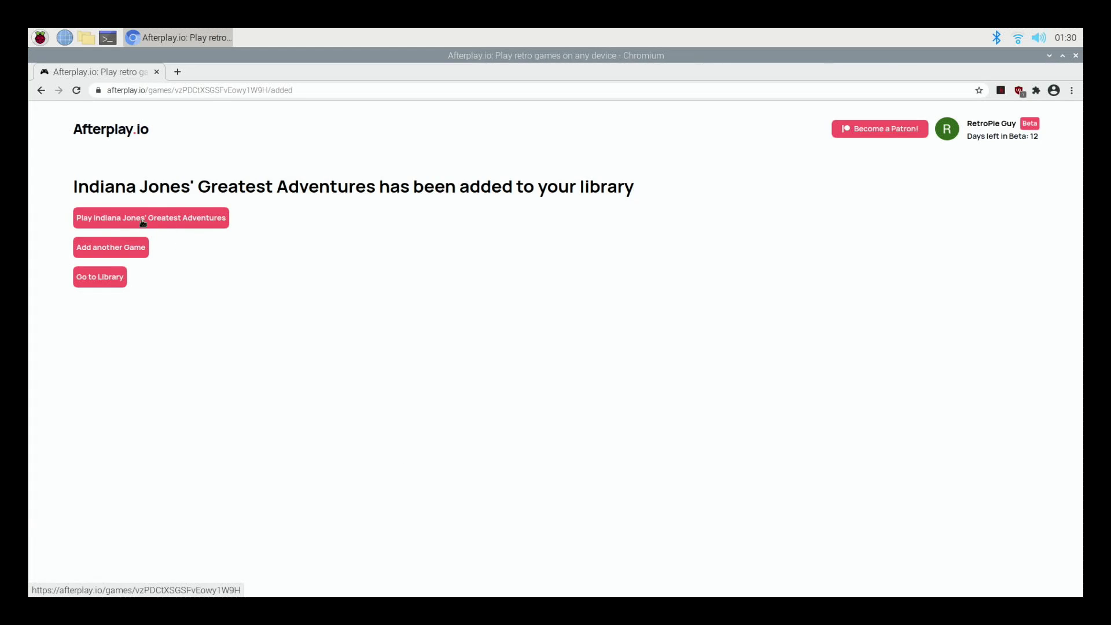
- Launch Indiana Jones' Greatest Adventures from the library and pause the game
{"action": "left_click", "coordinate": [105, 283]}
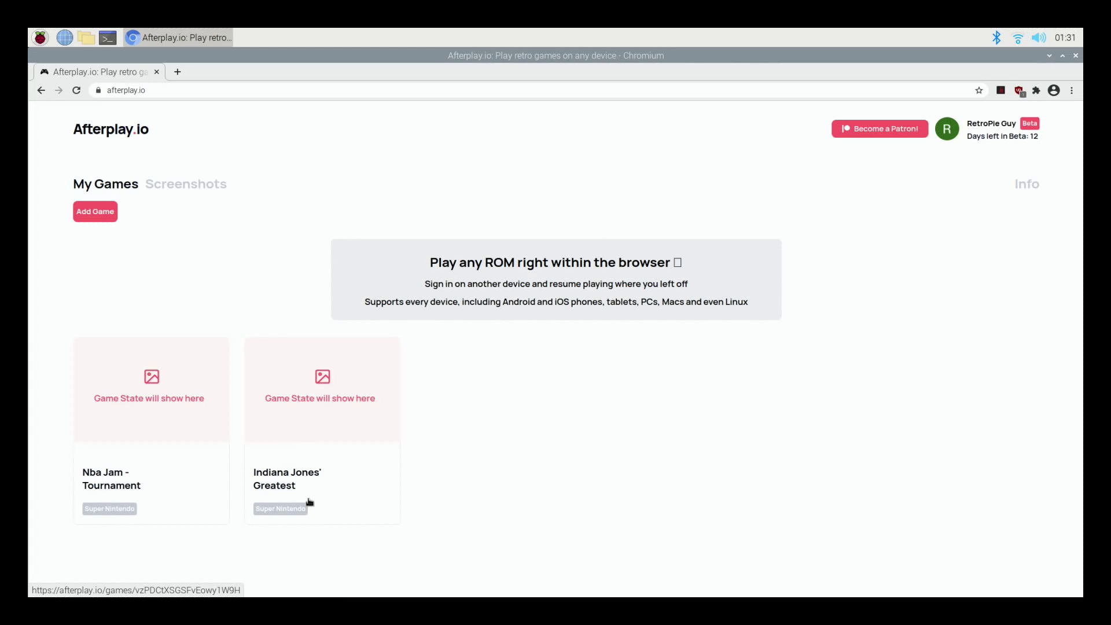
{"action": "left_click", "coordinate": [318, 418]}
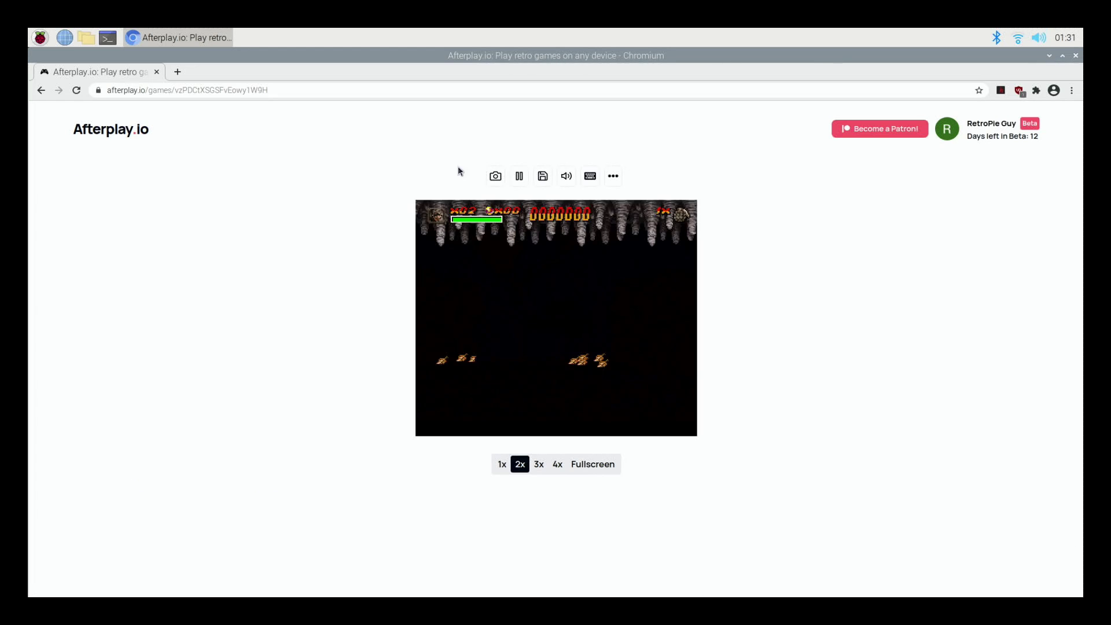
{"action": "left_click", "coordinate": [518, 177]}
- Preview the paused game at 3x, 4x and fullscreen, and take a game screenshot after leaving fullscreen
{"action": "left_click", "coordinate": [540, 468]}
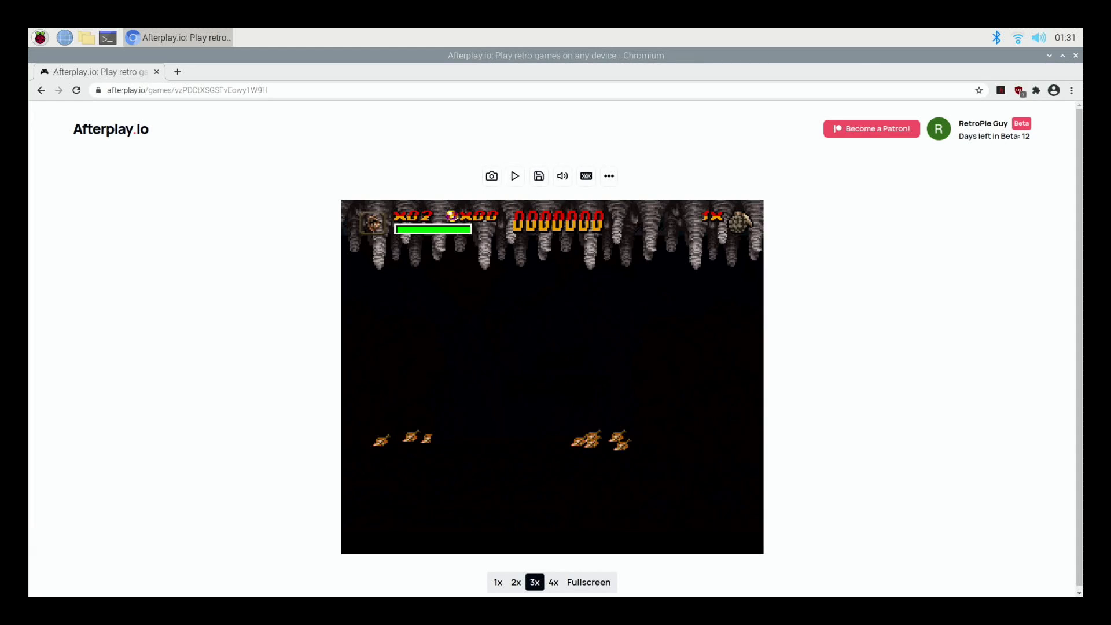
{"action": "left_click", "coordinate": [551, 582]}
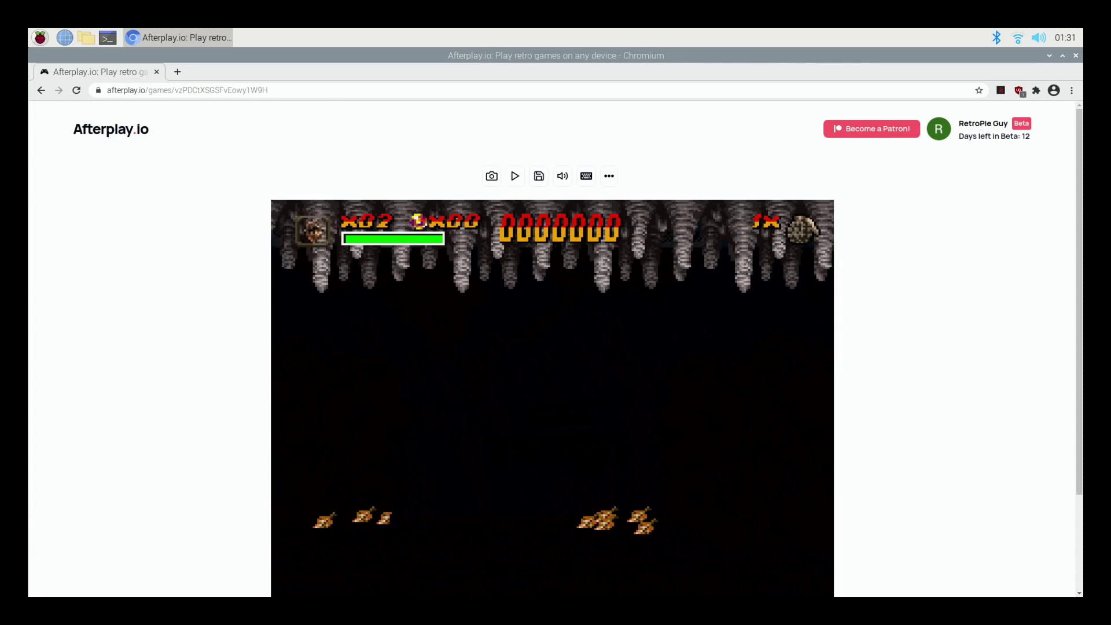
{"action": "left_click_drag", "start_coordinate": [1080, 217], "coordinate": [1081, 317]}
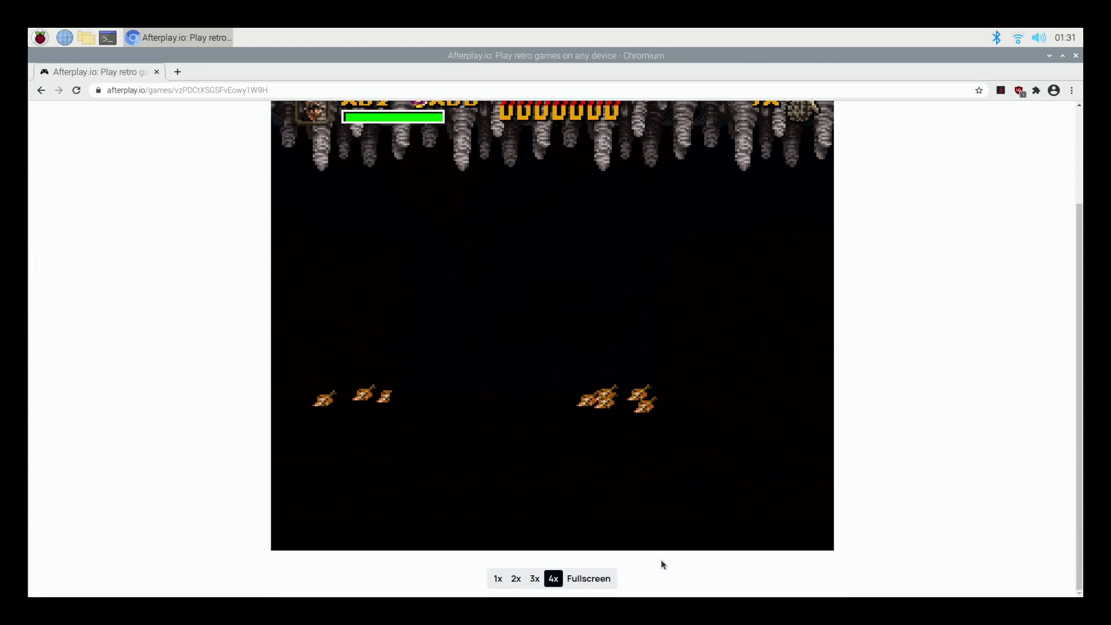
{"action": "left_click", "coordinate": [583, 579]}
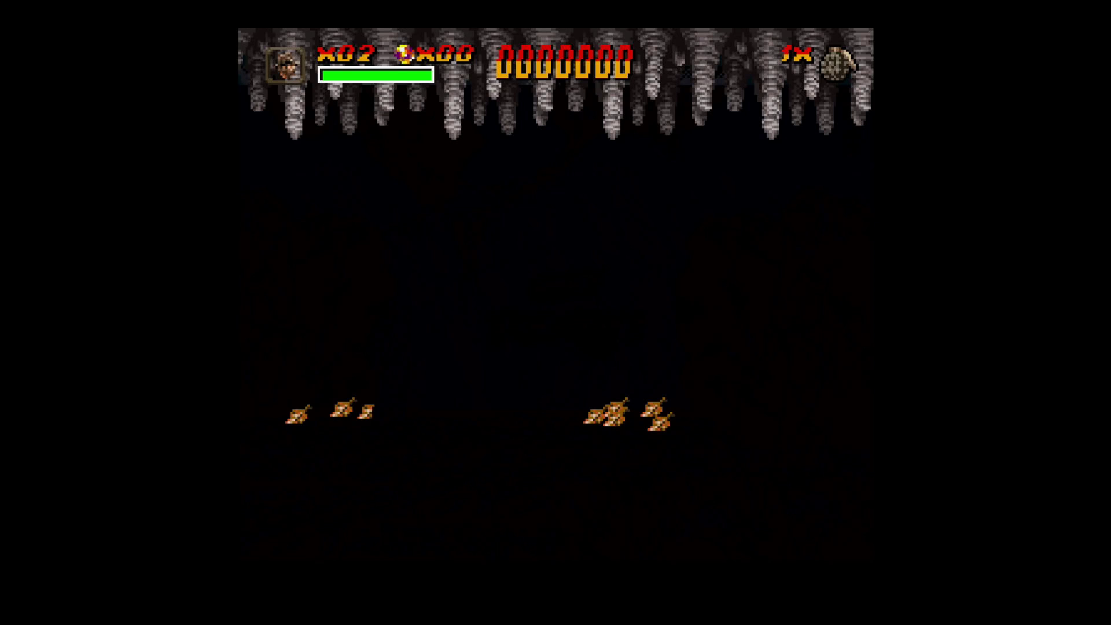
{"action": "key", "text": "Escape"}
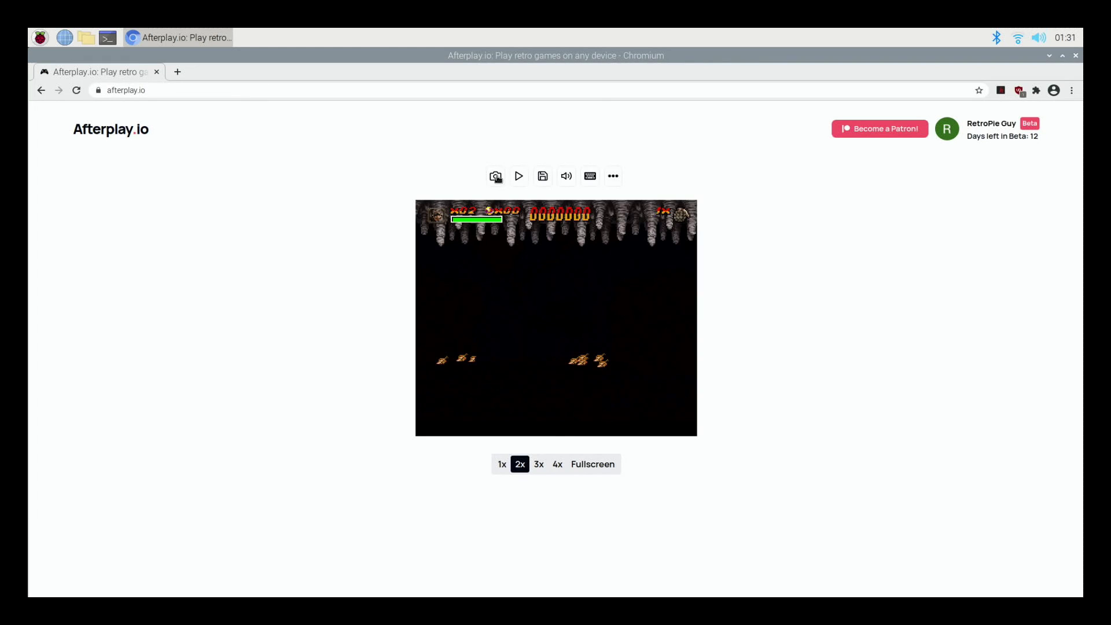
{"action": "left_click", "coordinate": [496, 177]}
- Examine the preferred touch controls, keyboard keys and gamepad button mappings in the controls settings, selecting the gamepad's Up mapping
{"action": "left_click", "coordinate": [590, 178]}
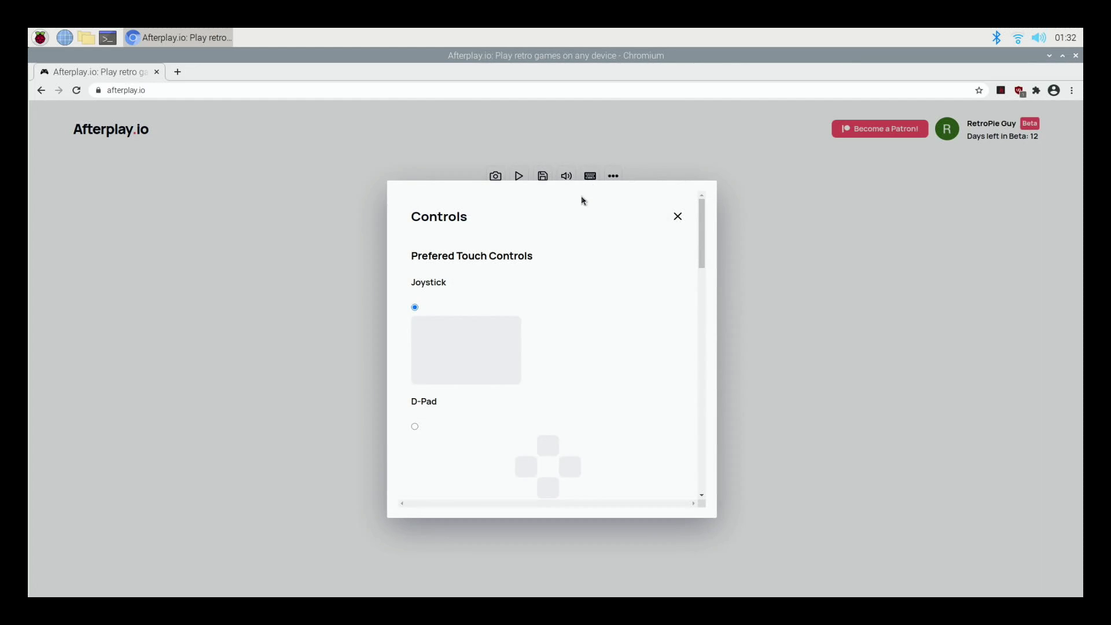
{"action": "scroll", "coordinate": [540, 347], "scroll_direction": "down", "scroll_amount": 3}
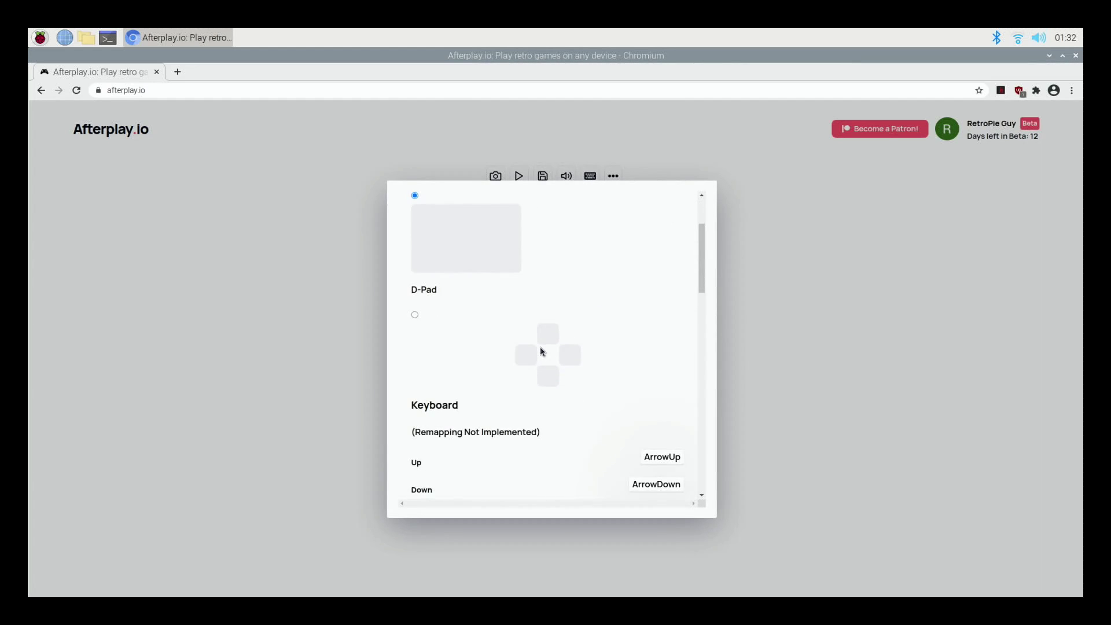
{"action": "scroll", "coordinate": [543, 346], "scroll_direction": "up", "scroll_amount": 1}
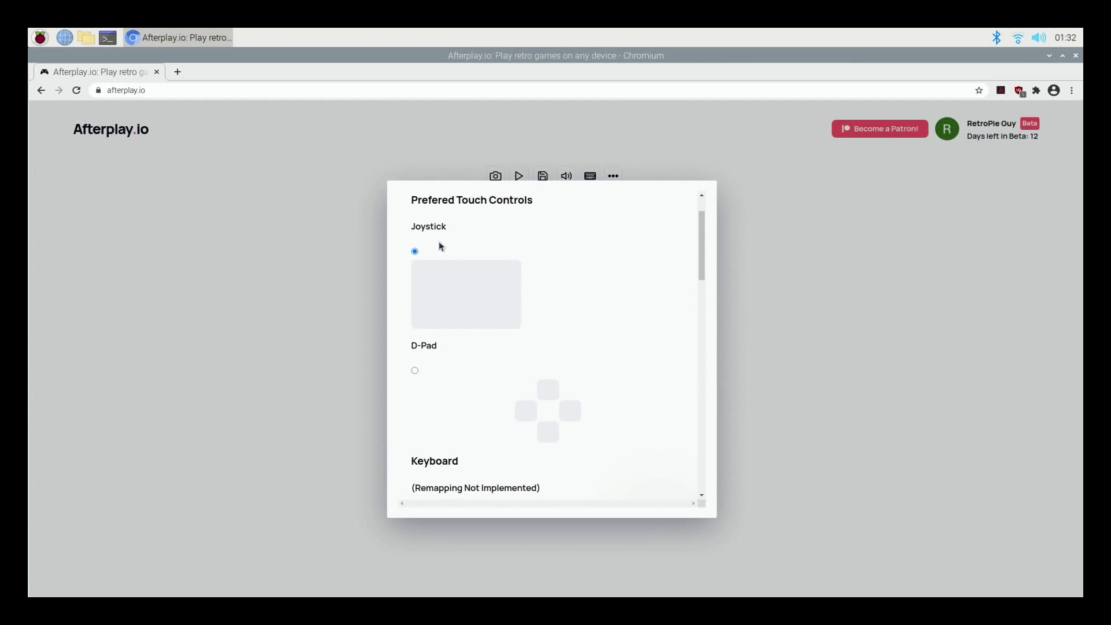
{"action": "scroll", "coordinate": [501, 385], "scroll_direction": "down", "scroll_amount": 3}
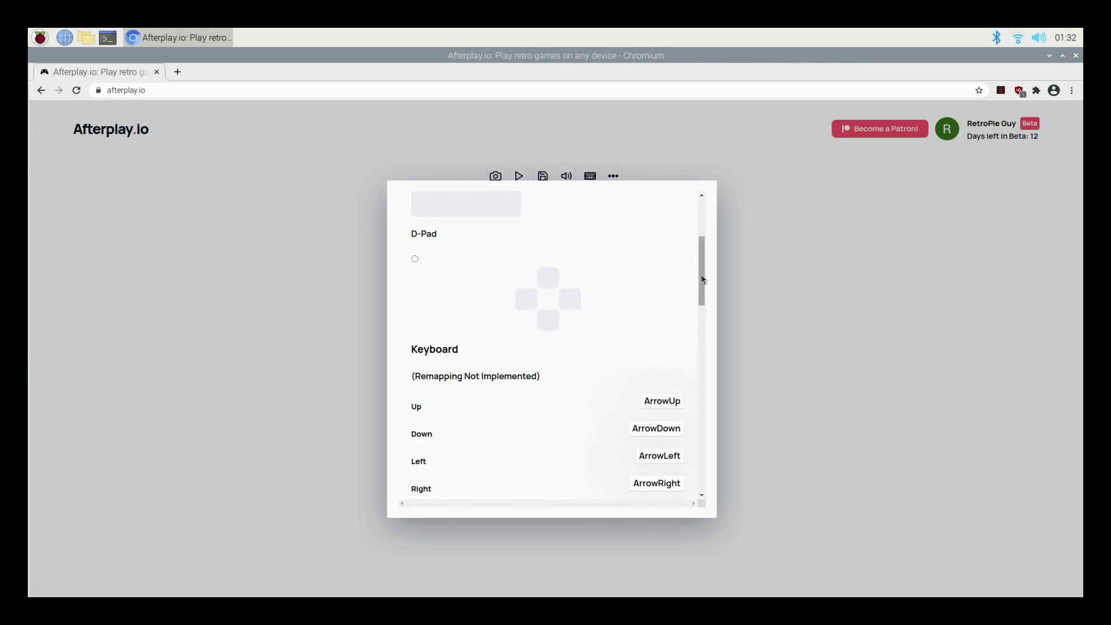
{"action": "scroll", "coordinate": [711, 308], "scroll_direction": "down", "scroll_amount": 15}
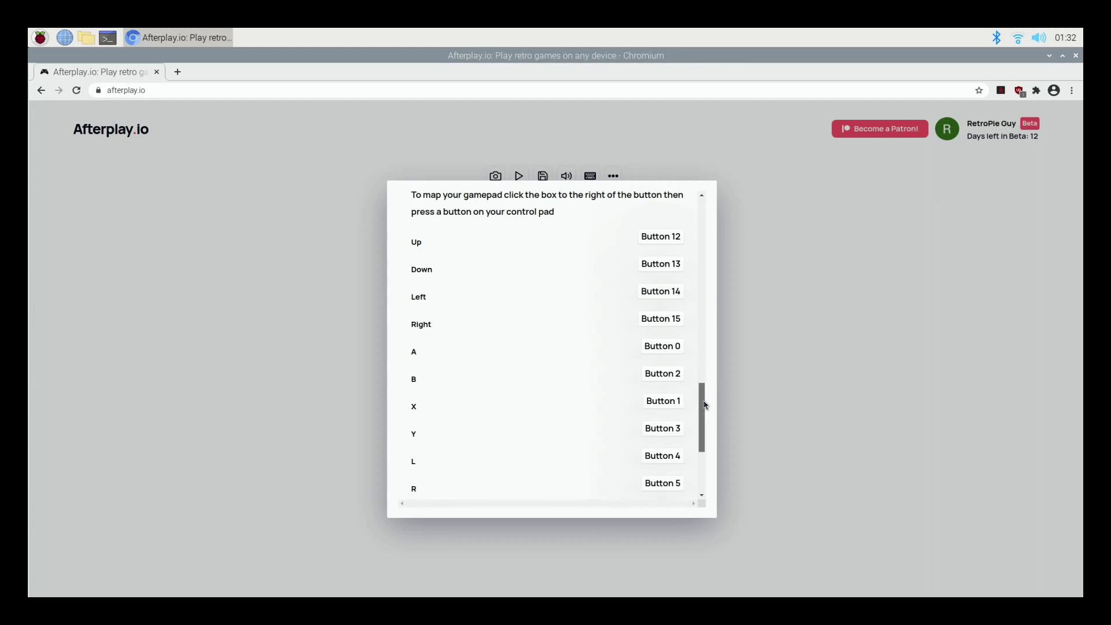
{"action": "scroll", "coordinate": [705, 363], "scroll_direction": "up", "scroll_amount": 3}
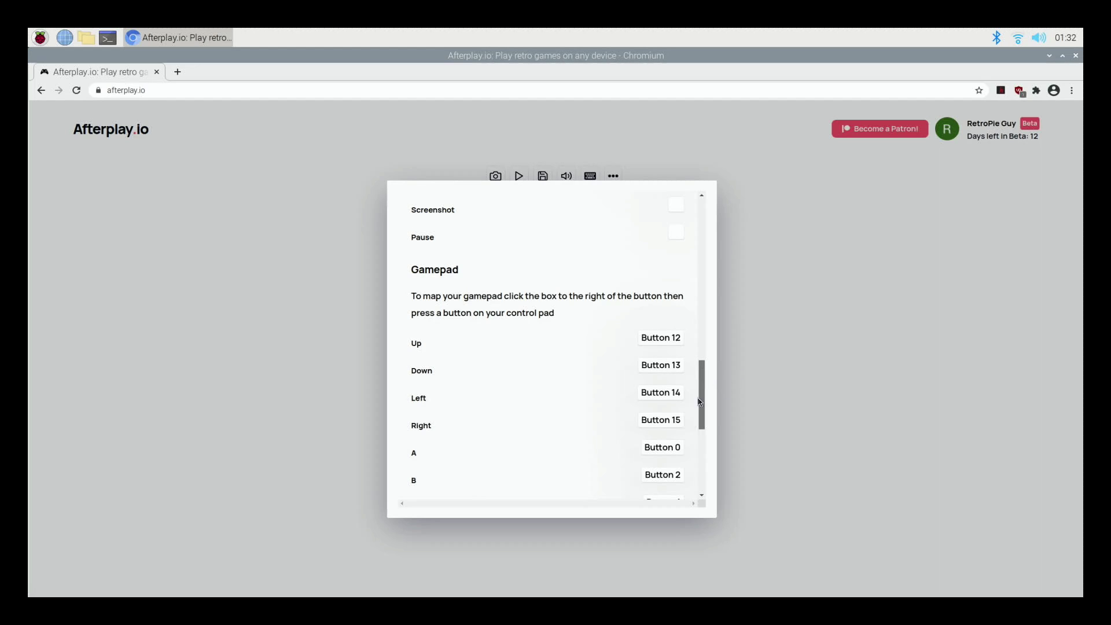
{"action": "left_click_drag", "start_coordinate": [701, 426], "coordinate": [719, 506]}
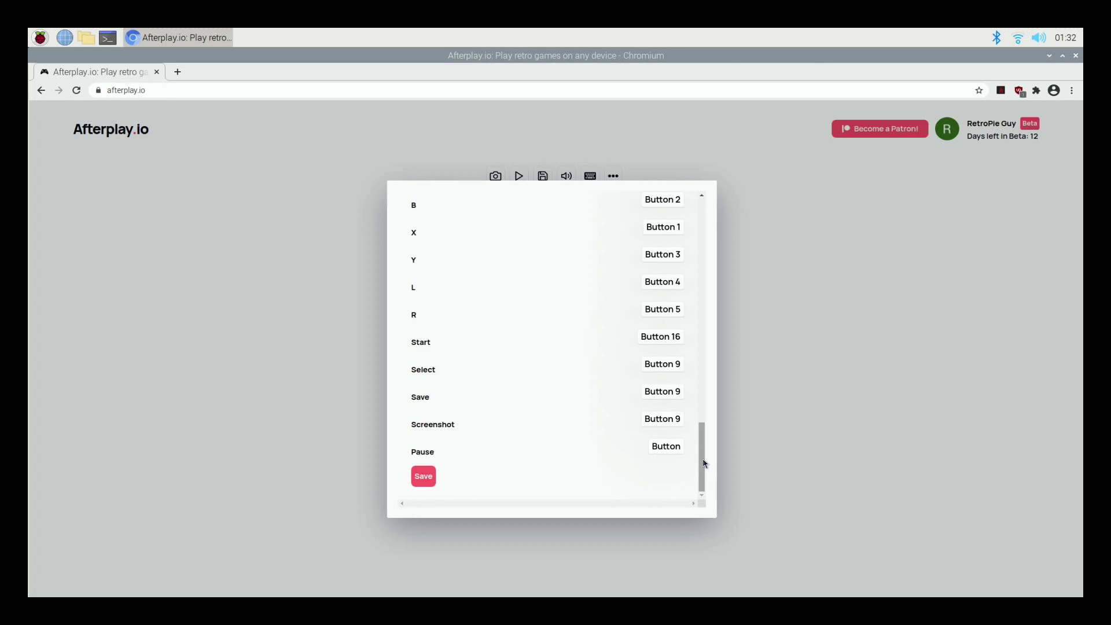
{"action": "left_click_drag", "start_coordinate": [705, 463], "coordinate": [716, 379]}
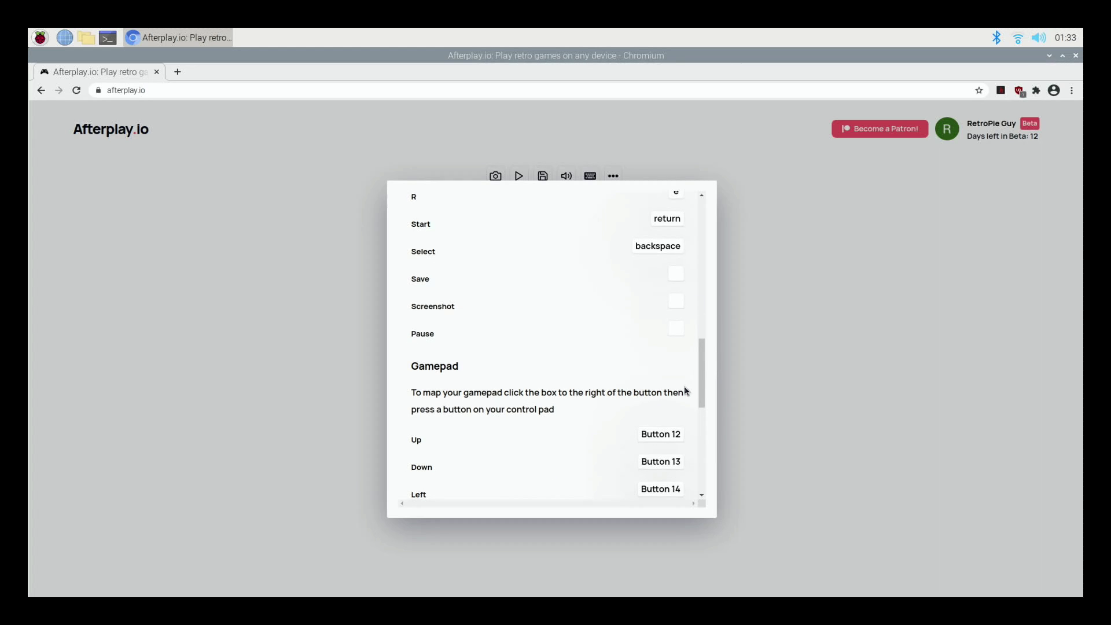
{"action": "scroll", "coordinate": [688, 388], "scroll_direction": "down", "scroll_amount": 1}
{"action": "left_click_drag", "start_coordinate": [702, 379], "coordinate": [703, 394]}
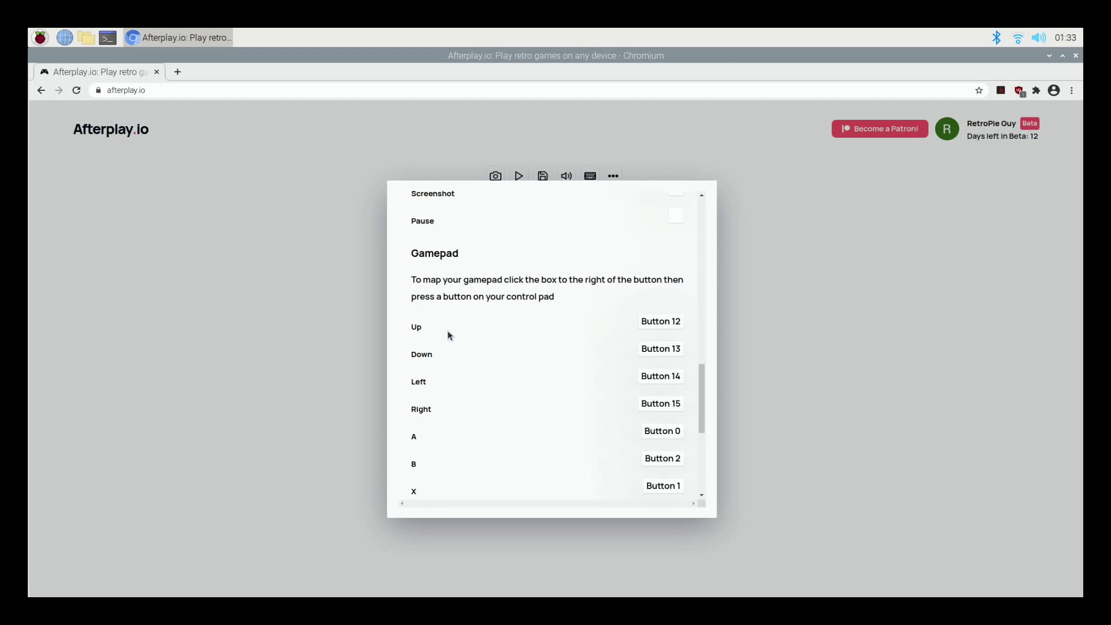
{"action": "left_click", "coordinate": [674, 324]}
{"action": "left_click_drag", "start_coordinate": [706, 431], "coordinate": [702, 509]}
{"action": "scroll", "coordinate": [707, 272], "scroll_direction": "up", "scroll_amount": 10}
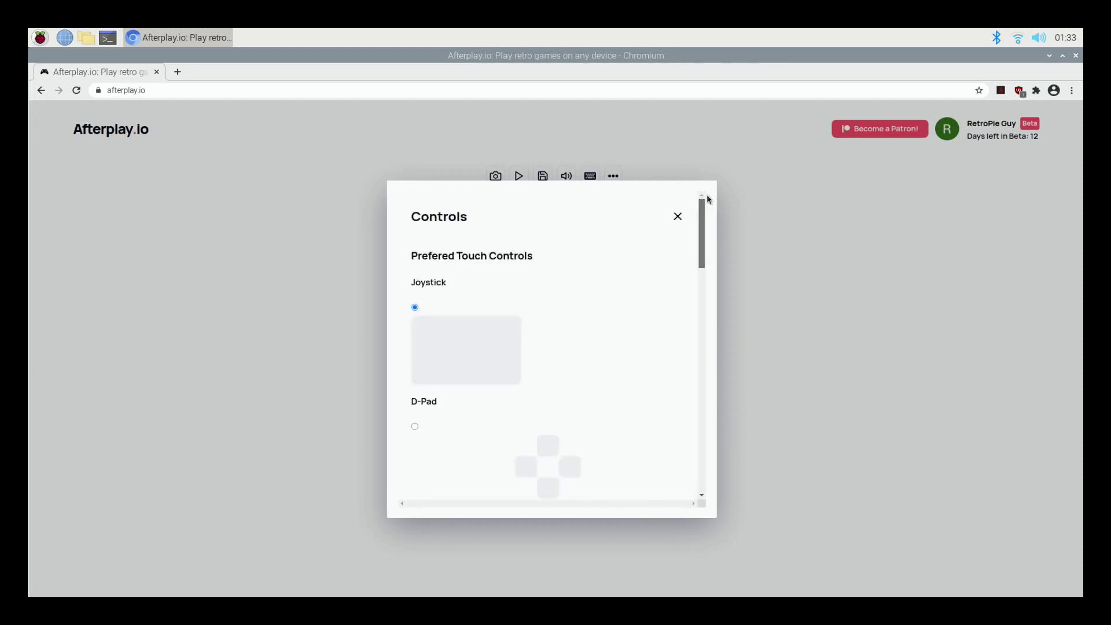
- Close the controls settings without saving and open the game's additional options
{"action": "left_click", "coordinate": [677, 218]}
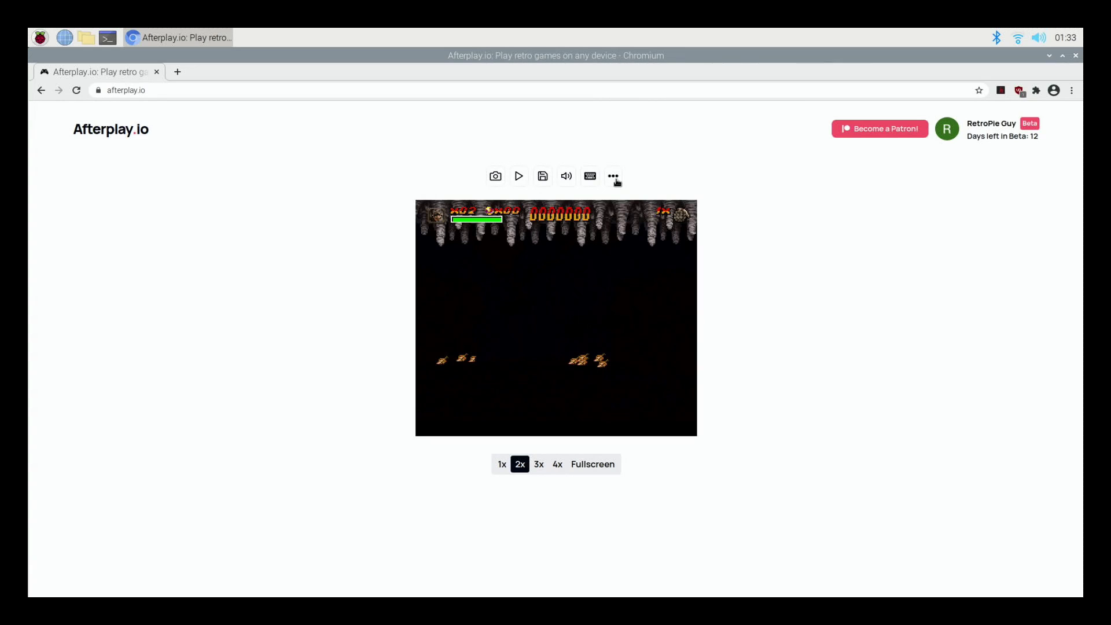
{"action": "left_click", "coordinate": [615, 179]}
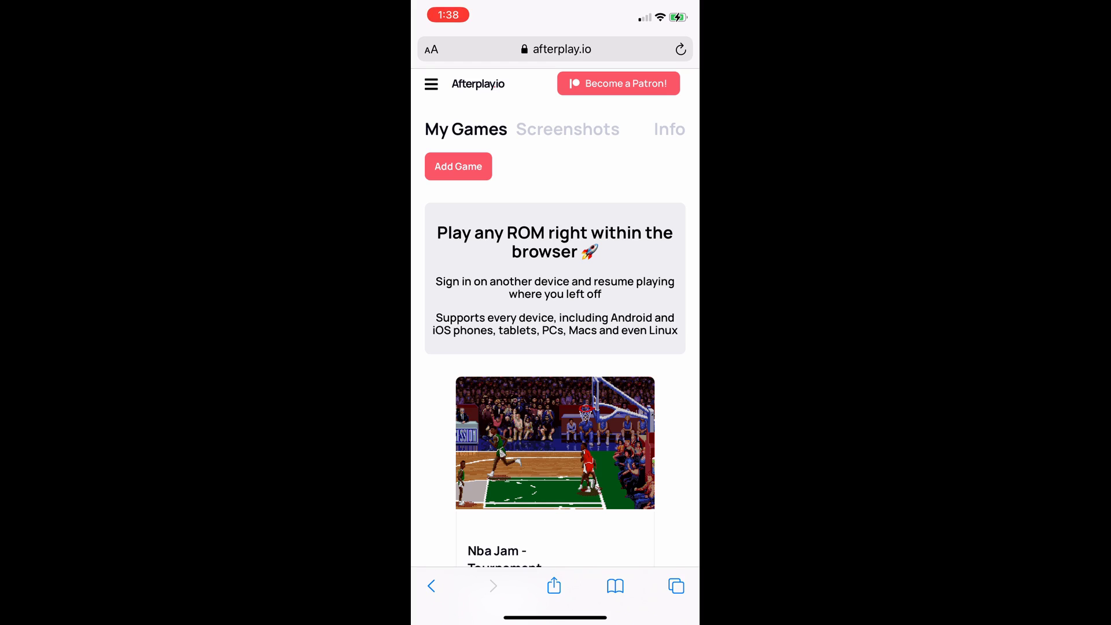
- Switch to the phone's browser and look through the NBA Jam and Indiana Jones entries in the Afterplay.io library
{"action": "scroll", "coordinate": [555, 318], "scroll_direction": "down", "scroll_amount": 5}
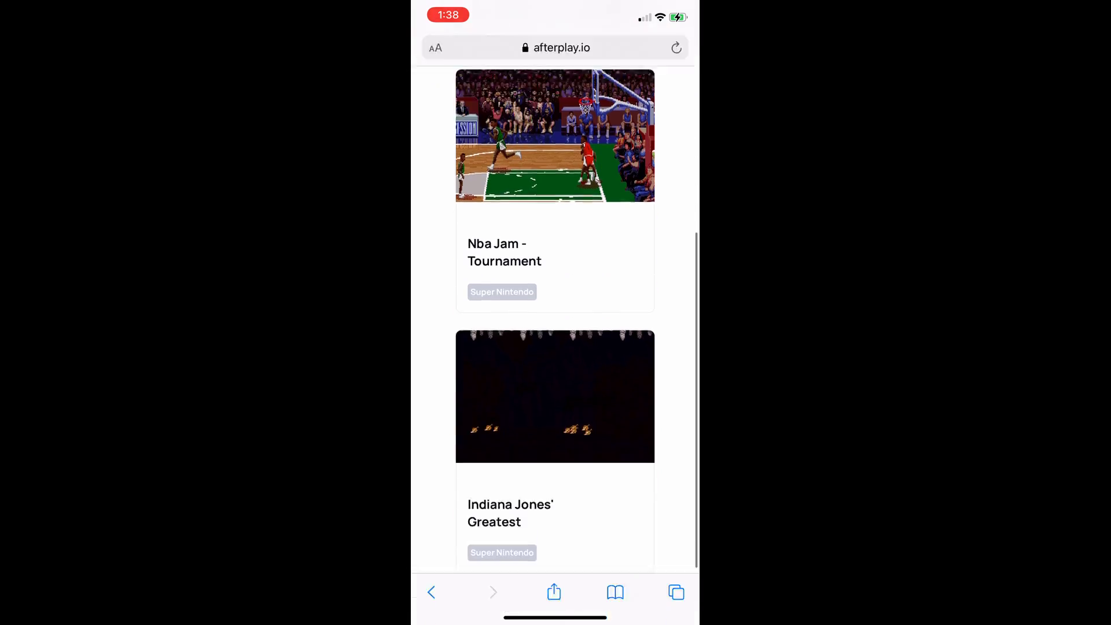
{"action": "scroll", "coordinate": [555, 318], "scroll_direction": "up", "scroll_amount": 2}
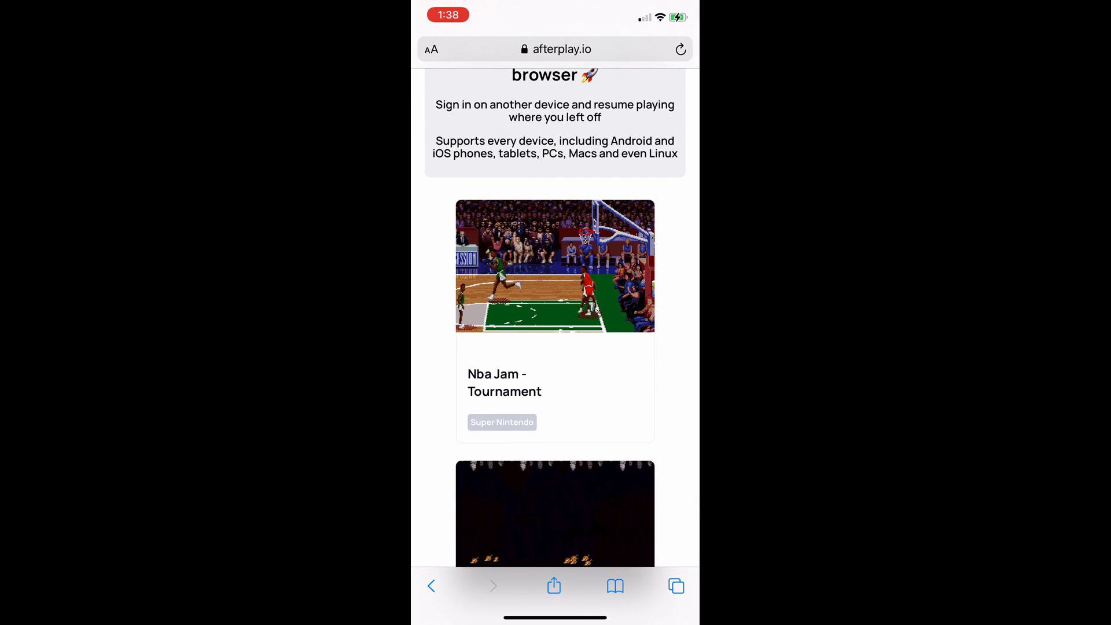
{"action": "scroll", "coordinate": [555, 318], "scroll_direction": "up", "scroll_amount": 2}
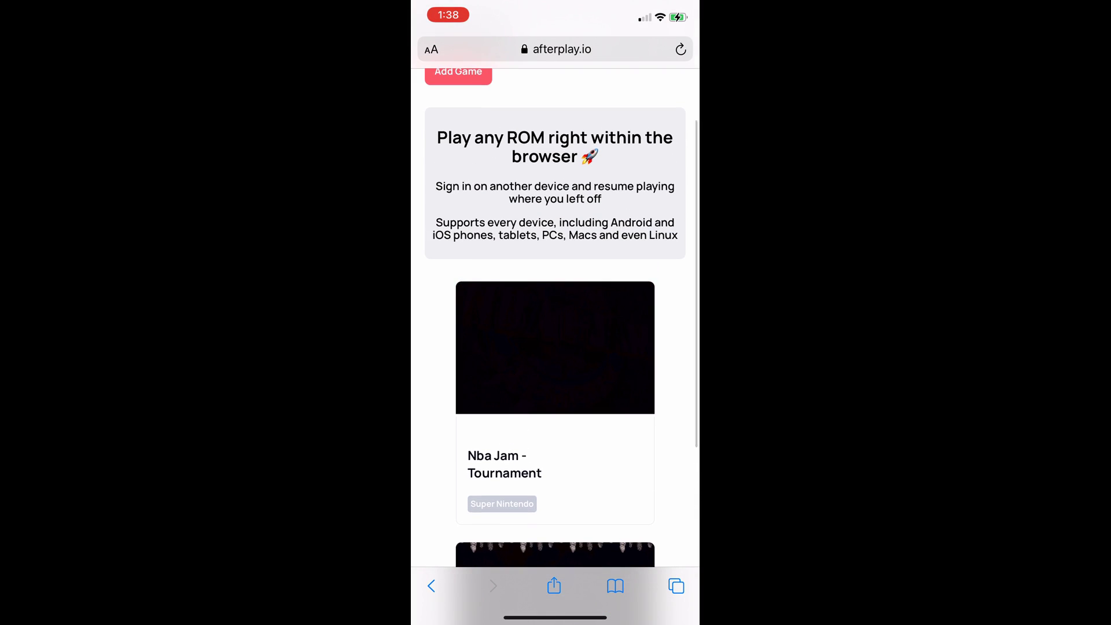
- Launch Nba Jam - Tournament from the library and start a game, declining to enter initials for record keeping
{"action": "left_click", "coordinate": [555, 347]}
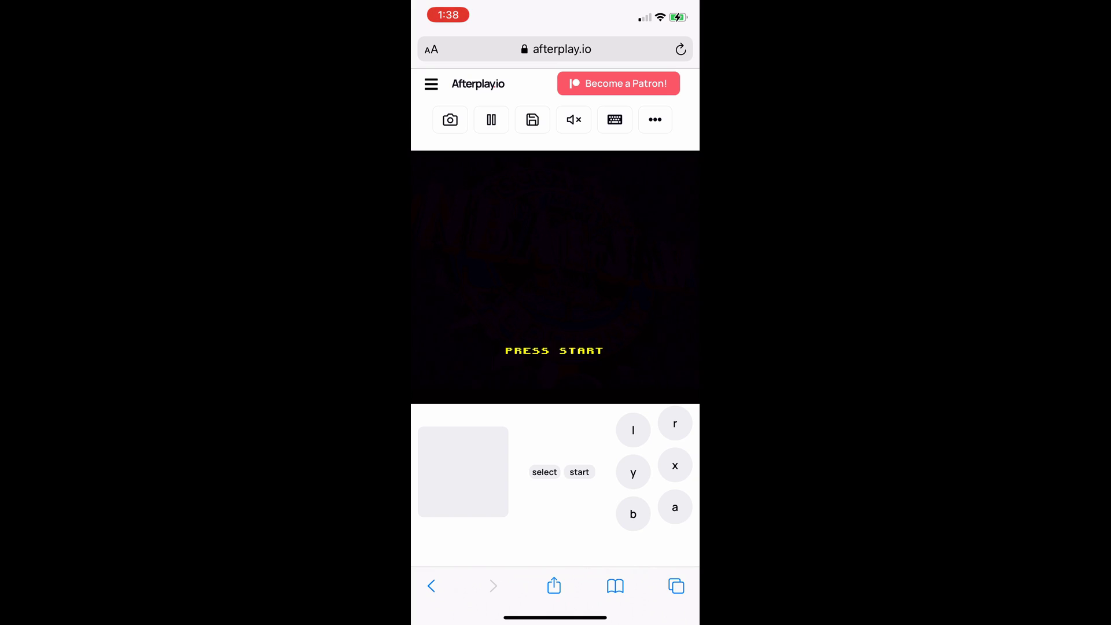
{"action": "mouse_move", "coordinate": [461, 477]}
{"action": "left_mouse_down"}
{"action": "mouse_move", "coordinate": [466, 448]}
{"action": "mouse_move", "coordinate": [446, 478]}
{"action": "mouse_move", "coordinate": [450, 504]}
{"action": "mouse_move", "coordinate": [478, 446]}
{"action": "mouse_move", "coordinate": [463, 473]}
{"action": "left_mouse_up"}
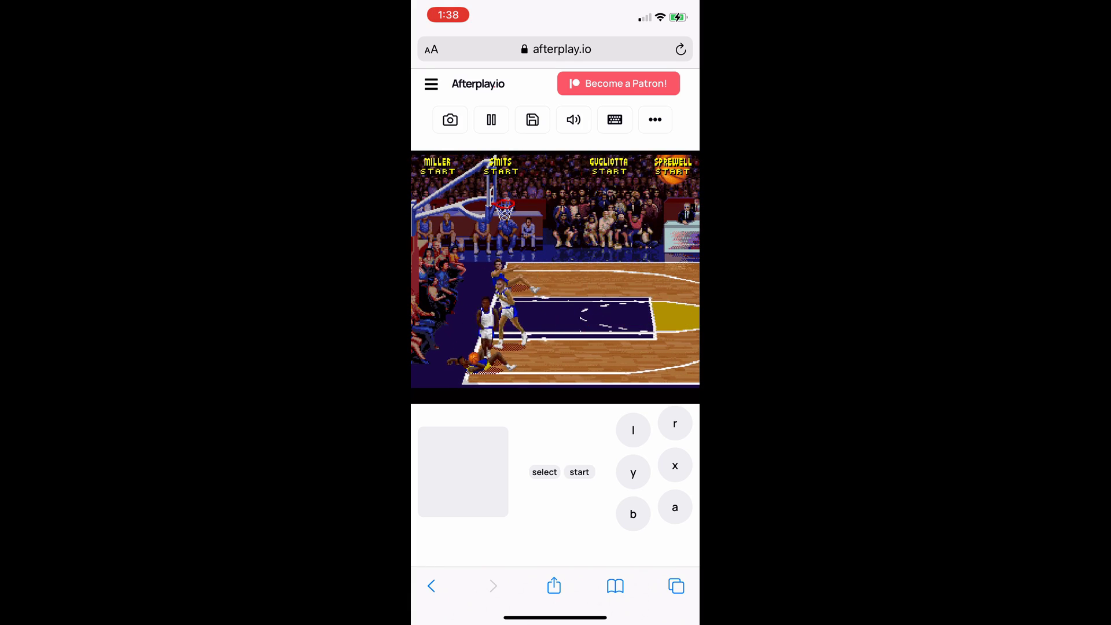
{"action": "left_click", "coordinate": [579, 471]}
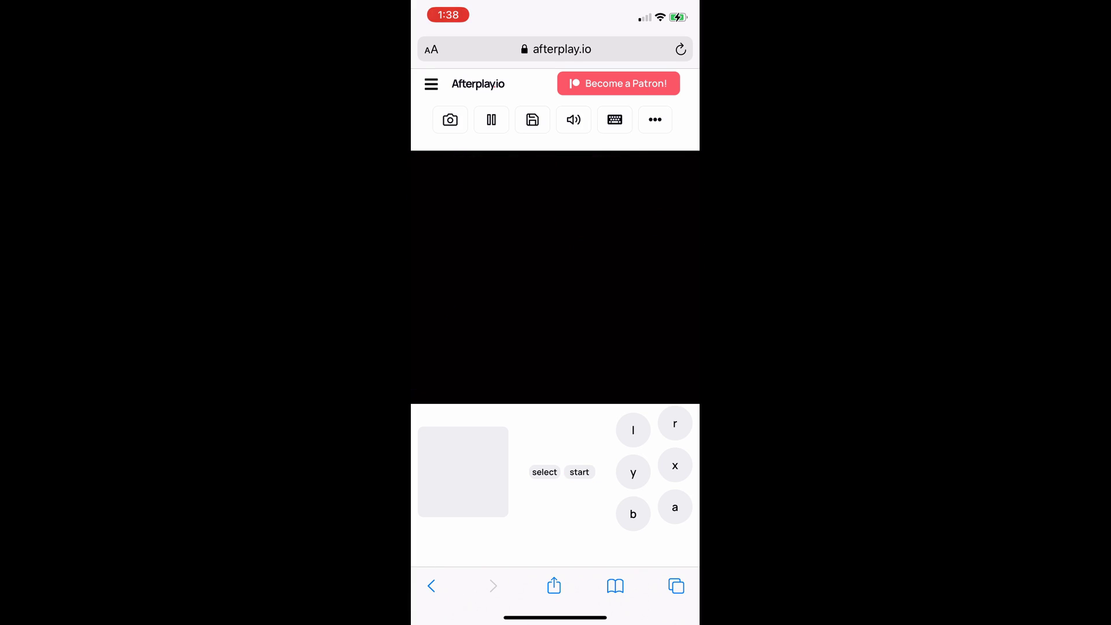
{"action": "left_click", "coordinate": [579, 472]}
{"action": "left_click", "coordinate": [579, 472]}
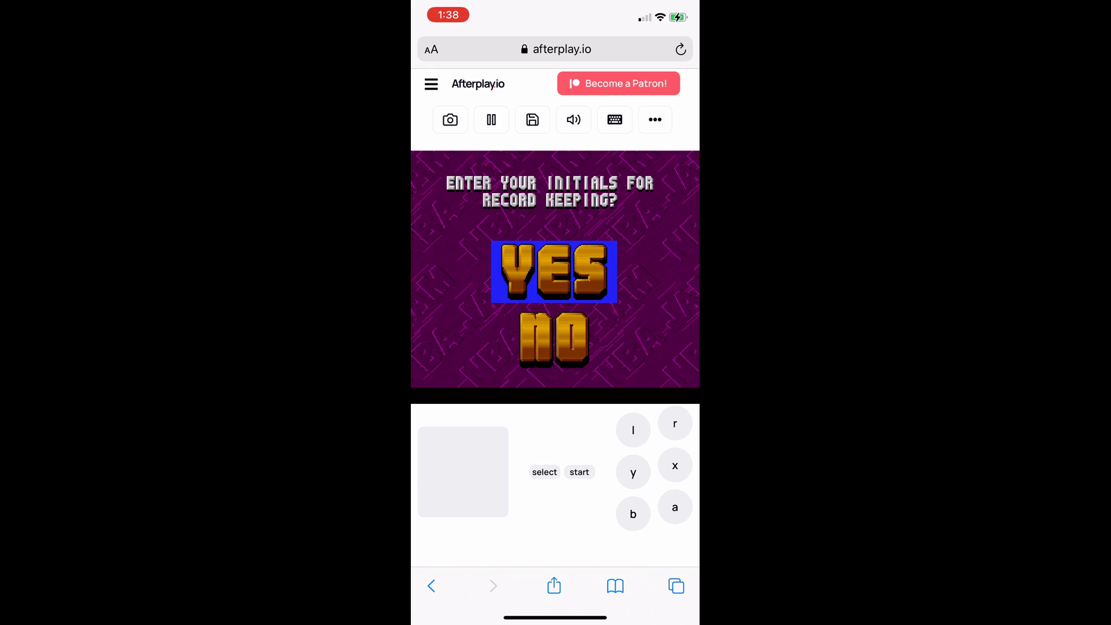
{"action": "left_click_drag", "start_coordinate": [446, 459], "coordinate": [449, 490]}
{"action": "left_click", "coordinate": [579, 472]}
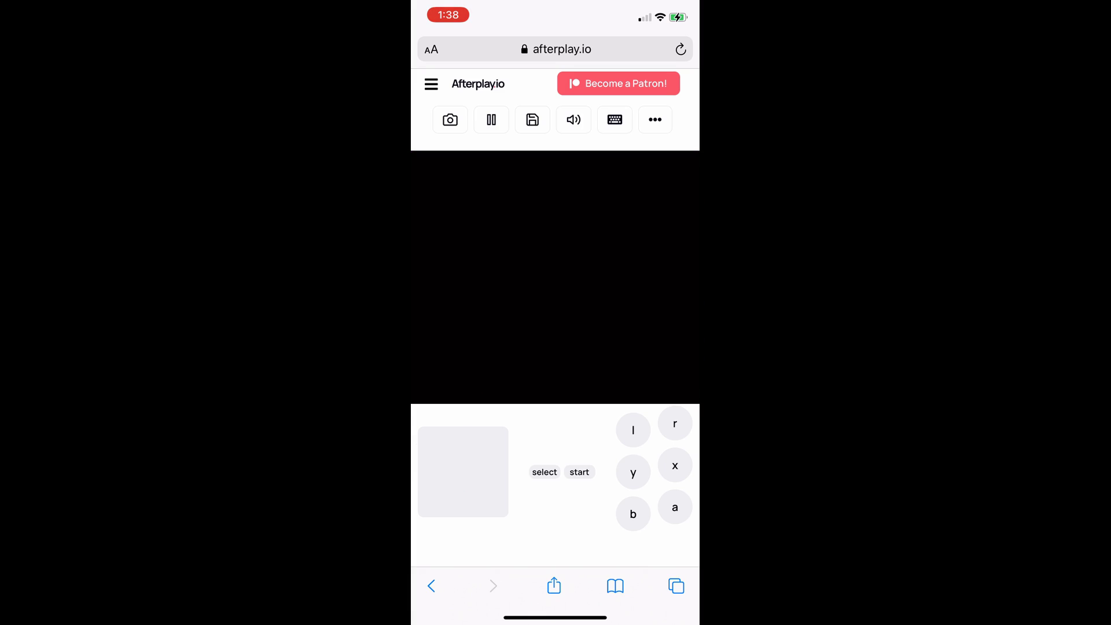
- Choose San Antonio on the team selection screen and confirm the lineup with Rodman first and Robinson second
{"action": "left_click", "coordinate": [461, 471]}
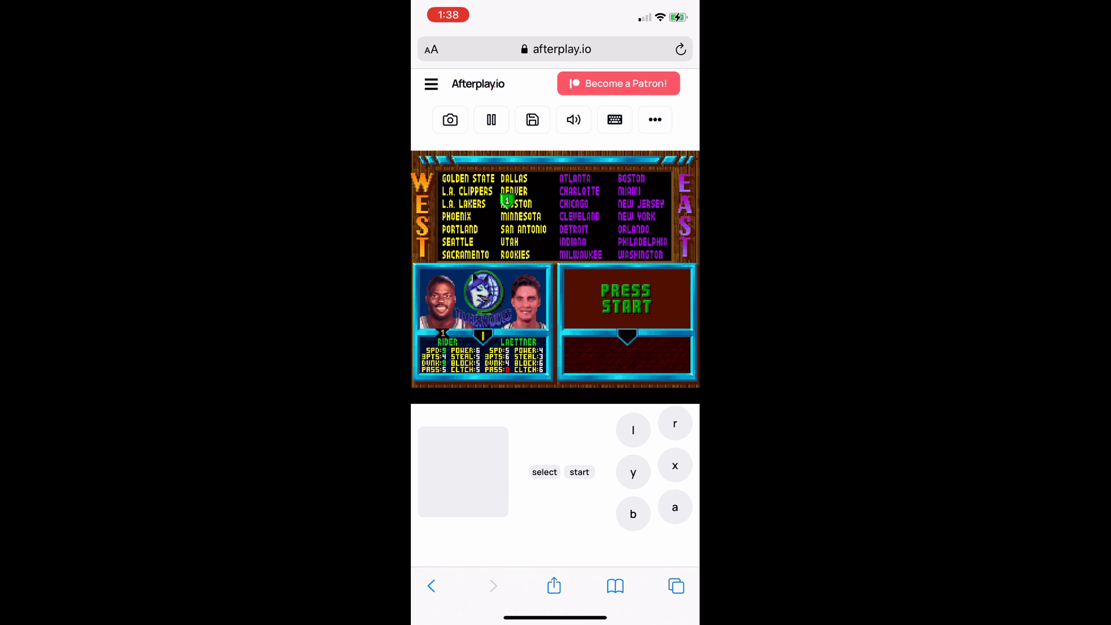
{"action": "left_click", "coordinate": [489, 457]}
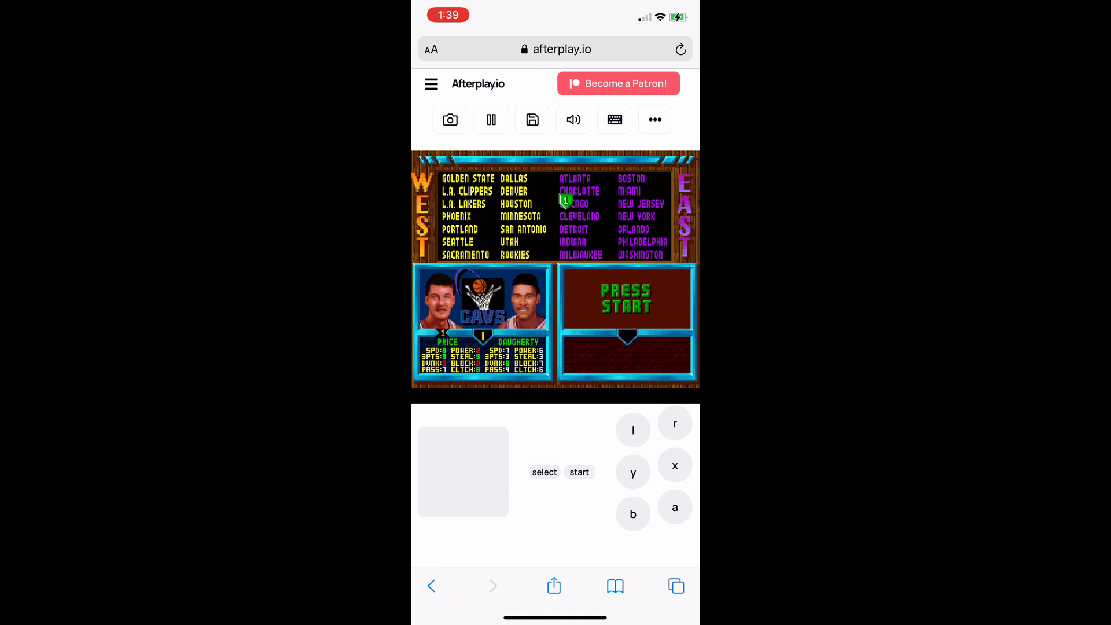
{"action": "left_click", "coordinate": [471, 455]}
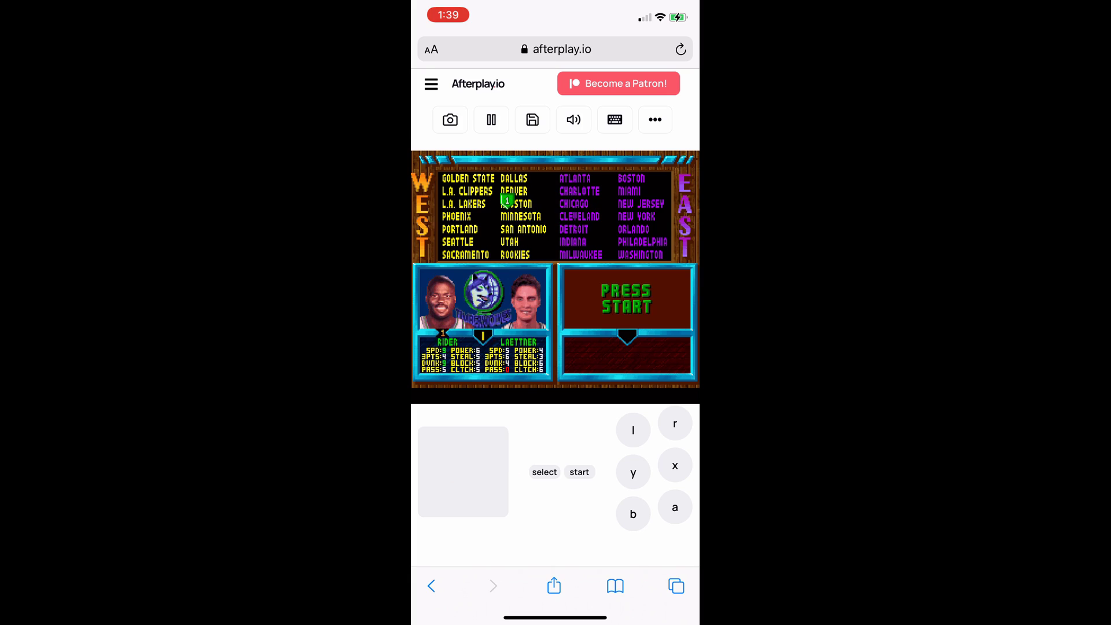
{"action": "left_click", "coordinate": [466, 466]}
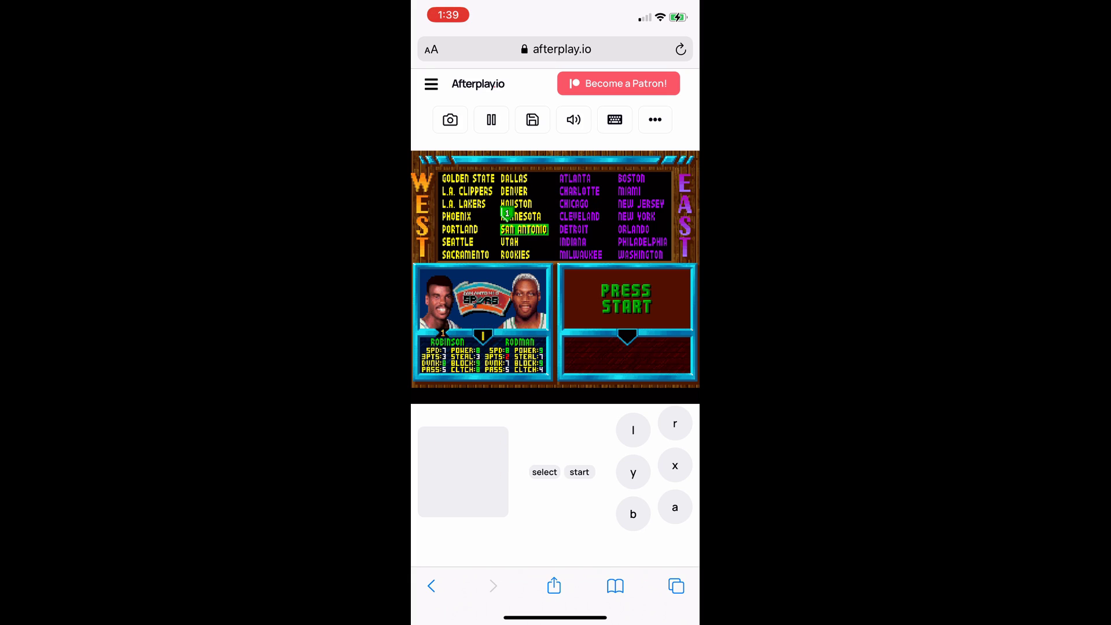
{"action": "left_click", "coordinate": [675, 507]}
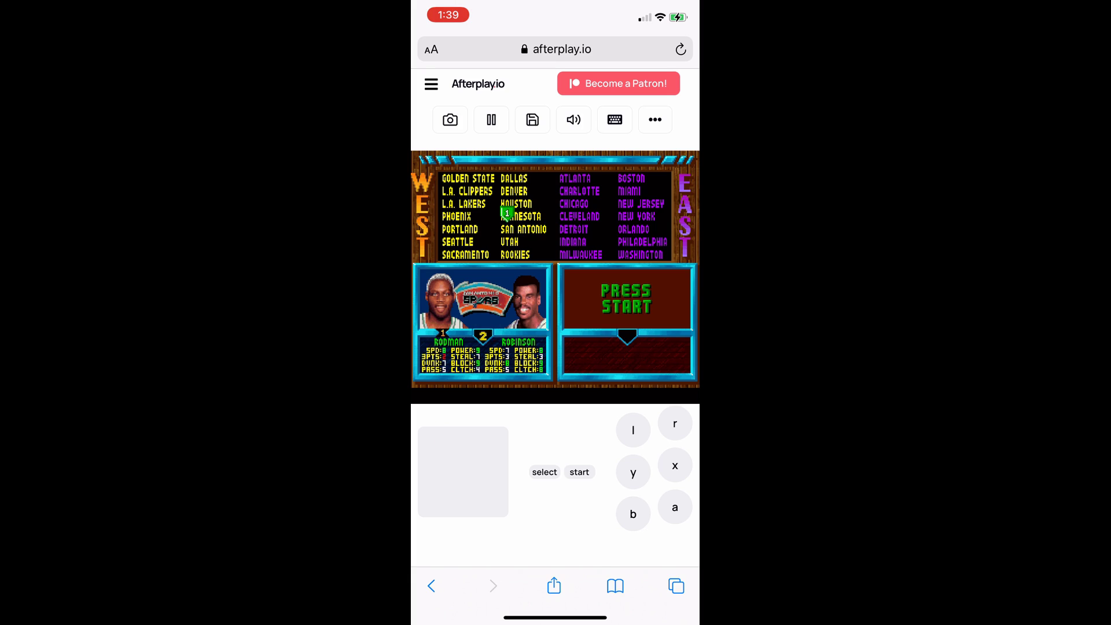
{"action": "left_click", "coordinate": [675, 507]}
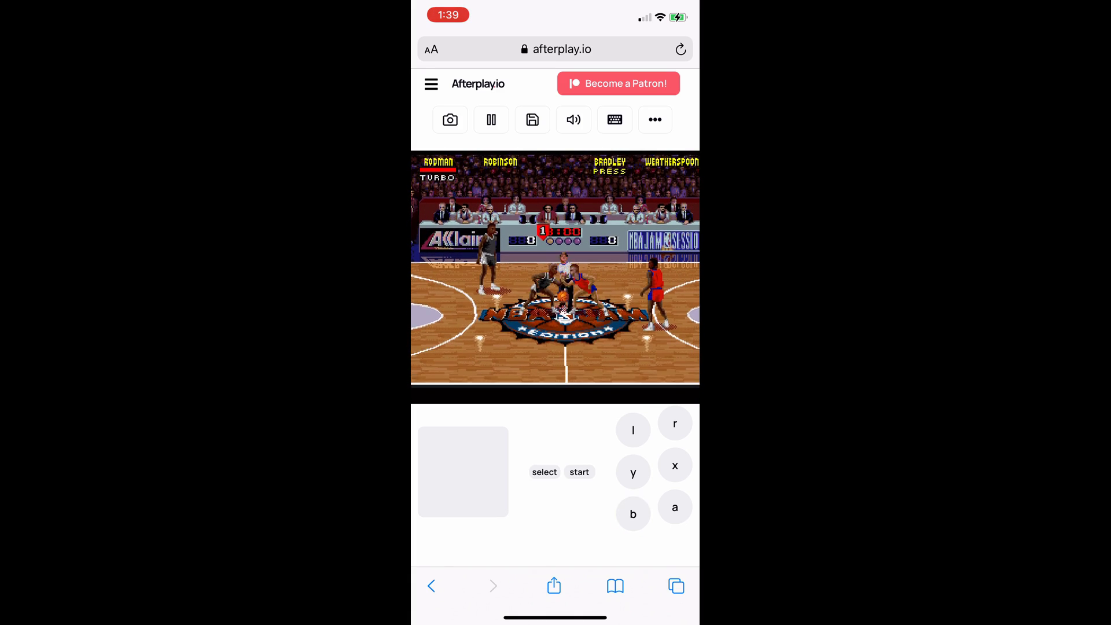
- Play the first quarter as San Antonio against Philadelphia using the on-screen touch controls
{"action": "left_click", "coordinate": [633, 514]}
{"action": "left_click", "coordinate": [675, 507]}
{"action": "left_click", "coordinate": [452, 472]}
{"action": "mouse_move", "coordinate": [452, 472]}
{"action": "left_mouse_down"}
{"action": "mouse_move", "coordinate": [434, 496]}
{"action": "mouse_move", "coordinate": [477, 498]}
{"action": "left_mouse_up"}
{"action": "left_click", "coordinate": [633, 473]}
{"action": "left_click", "coordinate": [633, 514]}
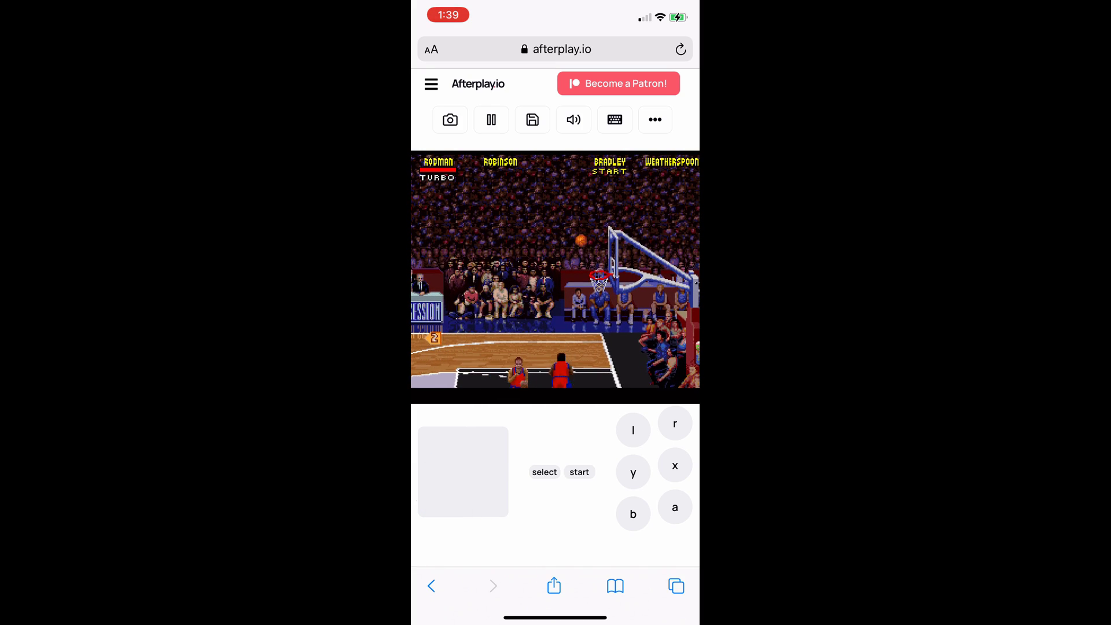
{"action": "mouse_move", "coordinate": [461, 473]}
{"action": "left_mouse_down"}
{"action": "mouse_move", "coordinate": [449, 478]}
{"action": "mouse_move", "coordinate": [454, 444]}
{"action": "left_mouse_up"}
{"action": "mouse_move", "coordinate": [460, 472]}
{"action": "left_mouse_down"}
{"action": "mouse_move", "coordinate": [438, 477]}
{"action": "mouse_move", "coordinate": [446, 460]}
{"action": "mouse_move", "coordinate": [431, 491]}
{"action": "mouse_move", "coordinate": [453, 502]}
{"action": "mouse_move", "coordinate": [445, 487]}
{"action": "mouse_move", "coordinate": [449, 496]}
{"action": "mouse_move", "coordinate": [454, 484]}
{"action": "mouse_move", "coordinate": [487, 478]}
{"action": "mouse_move", "coordinate": [489, 495]}
{"action": "mouse_move", "coordinate": [460, 489]}
{"action": "mouse_move", "coordinate": [450, 468]}
{"action": "mouse_move", "coordinate": [431, 492]}
{"action": "mouse_move", "coordinate": [443, 462]}
{"action": "mouse_move", "coordinate": [429, 475]}
{"action": "mouse_move", "coordinate": [455, 464]}
{"action": "mouse_move", "coordinate": [478, 473]}
{"action": "mouse_move", "coordinate": [456, 471]}
{"action": "mouse_move", "coordinate": [477, 496]}
{"action": "mouse_move", "coordinate": [475, 442]}
{"action": "mouse_move", "coordinate": [484, 488]}
{"action": "mouse_move", "coordinate": [491, 474]}
{"action": "left_mouse_up"}
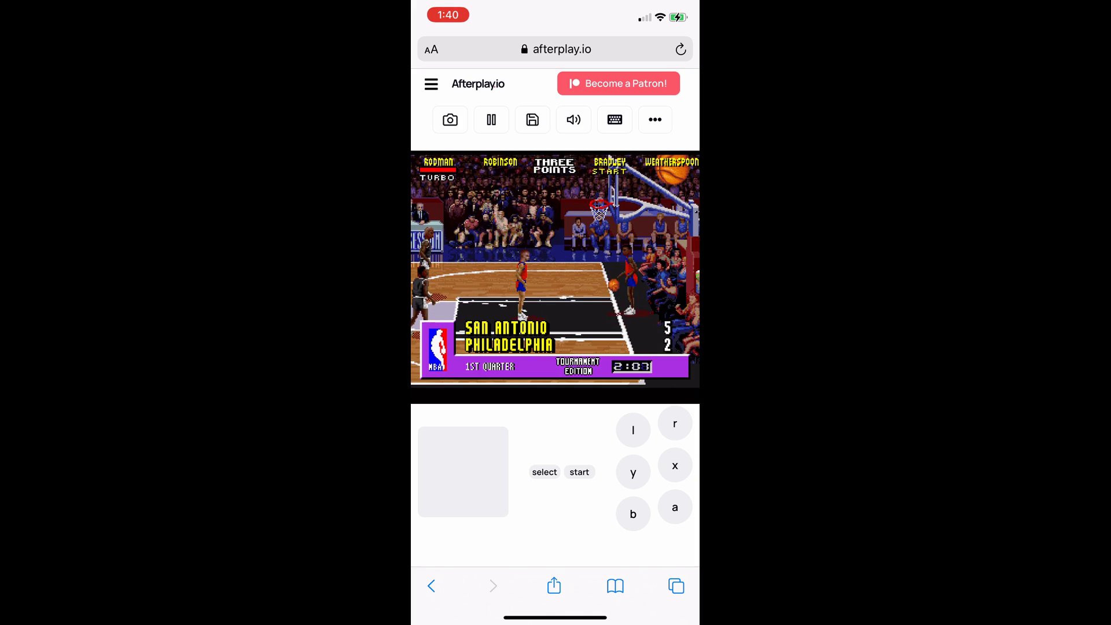
{"action": "mouse_move", "coordinate": [484, 463]}
{"action": "left_mouse_down"}
{"action": "mouse_move", "coordinate": [454, 478]}
{"action": "mouse_move", "coordinate": [466, 457]}
{"action": "mouse_move", "coordinate": [446, 471]}
{"action": "mouse_move", "coordinate": [479, 484]}
{"action": "mouse_move", "coordinate": [437, 506]}
{"action": "mouse_move", "coordinate": [426, 453]}
{"action": "mouse_move", "coordinate": [465, 496]}
{"action": "mouse_move", "coordinate": [467, 452]}
{"action": "mouse_move", "coordinate": [473, 467]}
{"action": "mouse_move", "coordinate": [458, 468]}
{"action": "mouse_move", "coordinate": [490, 464]}
{"action": "mouse_move", "coordinate": [455, 467]}
{"action": "mouse_move", "coordinate": [444, 447]}
{"action": "mouse_move", "coordinate": [427, 471]}
{"action": "mouse_move", "coordinate": [432, 491]}
{"action": "mouse_move", "coordinate": [435, 477]}
{"action": "mouse_move", "coordinate": [460, 501]}
{"action": "mouse_move", "coordinate": [447, 447]}
{"action": "mouse_move", "coordinate": [435, 454]}
{"action": "mouse_move", "coordinate": [447, 462]}
{"action": "mouse_move", "coordinate": [447, 446]}
{"action": "mouse_move", "coordinate": [459, 478]}
{"action": "mouse_move", "coordinate": [474, 425]}
{"action": "mouse_move", "coordinate": [474, 478]}
{"action": "mouse_move", "coordinate": [452, 467]}
{"action": "mouse_move", "coordinate": [461, 447]}
{"action": "left_mouse_up"}
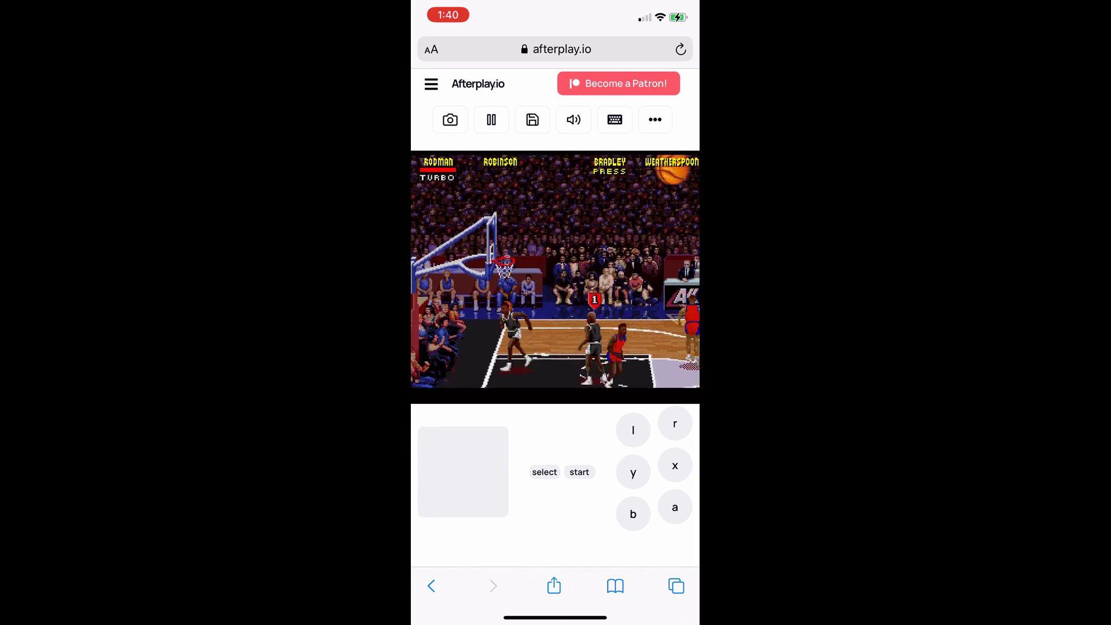
{"action": "left_click", "coordinate": [634, 471]}
{"action": "left_click", "coordinate": [633, 430]}
{"action": "left_click_drag", "start_coordinate": [456, 439], "coordinate": [452, 474]}
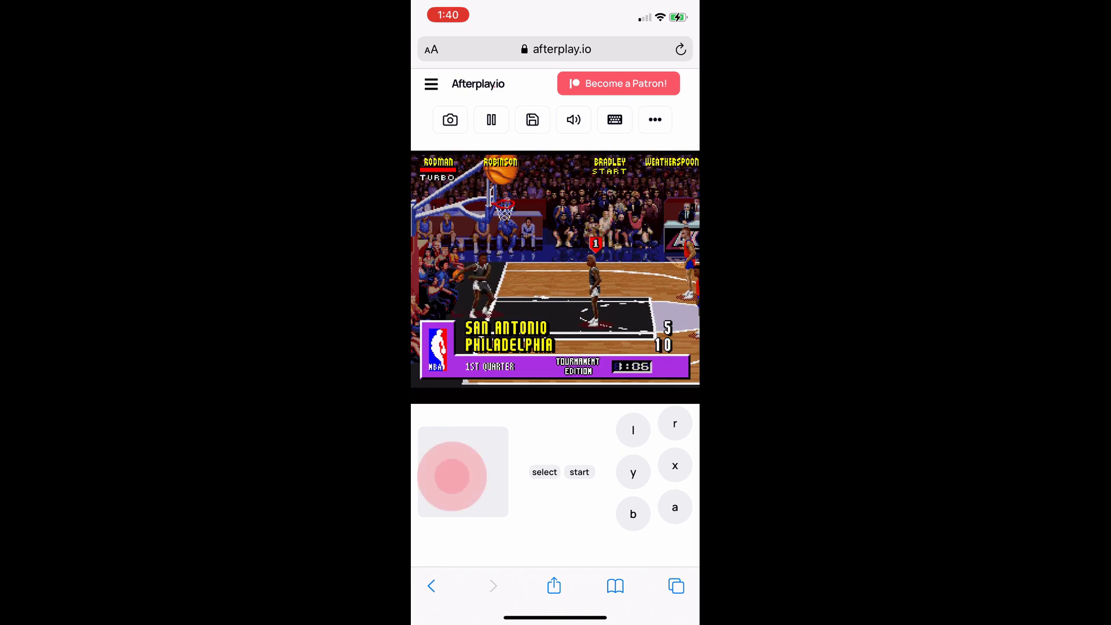
{"action": "mouse_move", "coordinate": [452, 476]}
{"action": "left_mouse_down"}
{"action": "mouse_move", "coordinate": [484, 489]}
{"action": "mouse_move", "coordinate": [464, 508]}
{"action": "mouse_move", "coordinate": [436, 506]}
{"action": "mouse_move", "coordinate": [429, 486]}
{"action": "mouse_move", "coordinate": [468, 446]}
{"action": "mouse_move", "coordinate": [479, 455]}
{"action": "mouse_move", "coordinate": [441, 471]}
{"action": "mouse_move", "coordinate": [434, 488]}
{"action": "mouse_move", "coordinate": [476, 501]}
{"action": "left_mouse_up"}
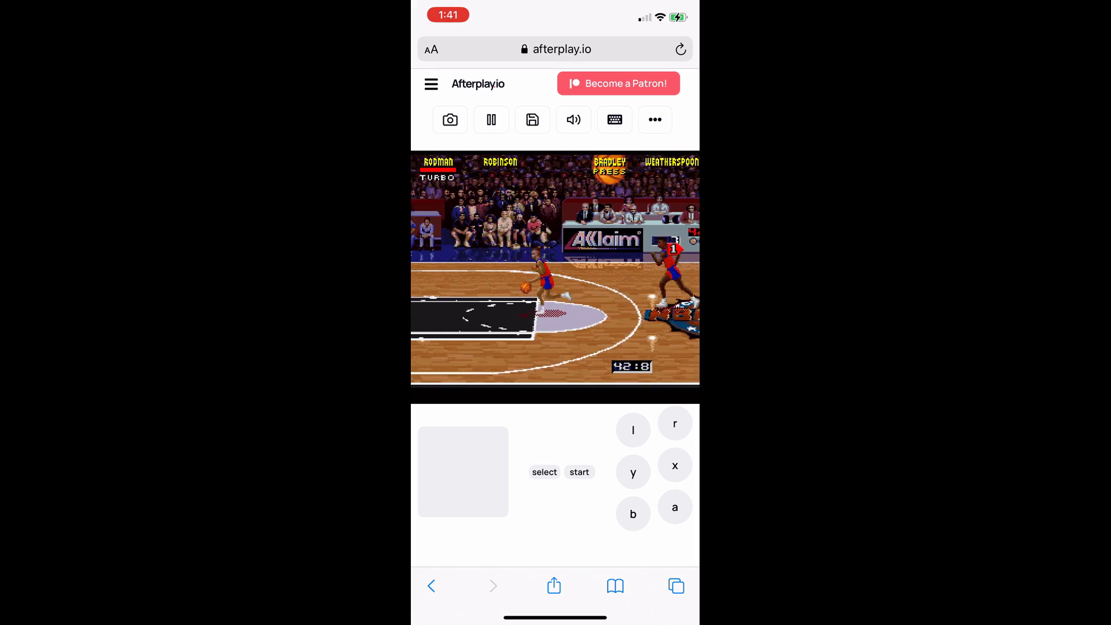
- Pause the match and check its autosave and autoload options before returning to the game library
{"action": "left_click", "coordinate": [491, 120]}
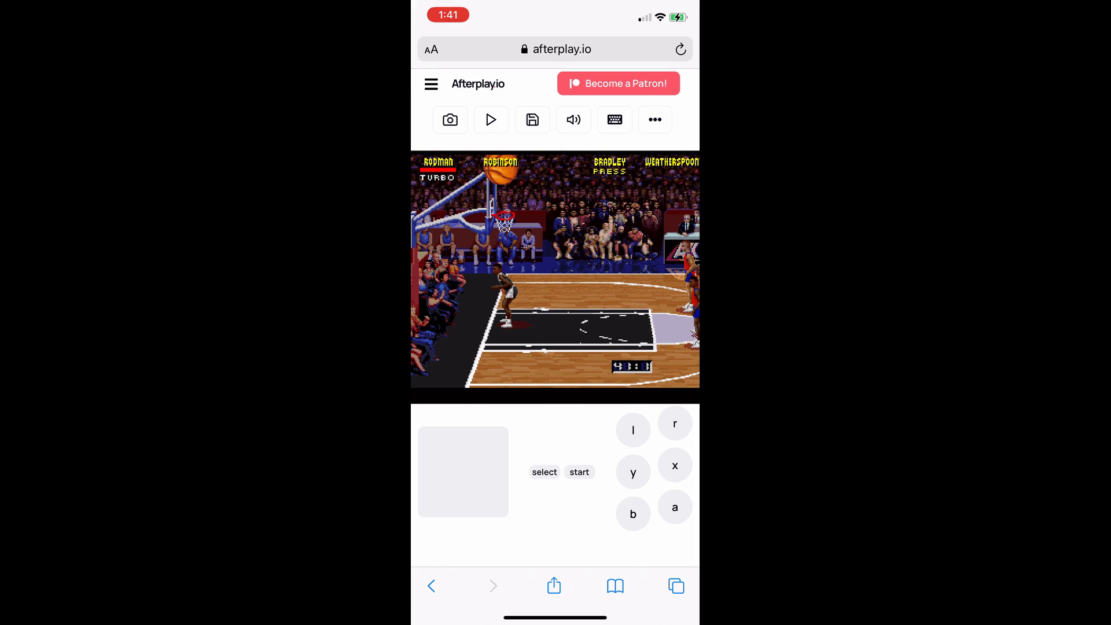
{"action": "left_click", "coordinate": [655, 120]}
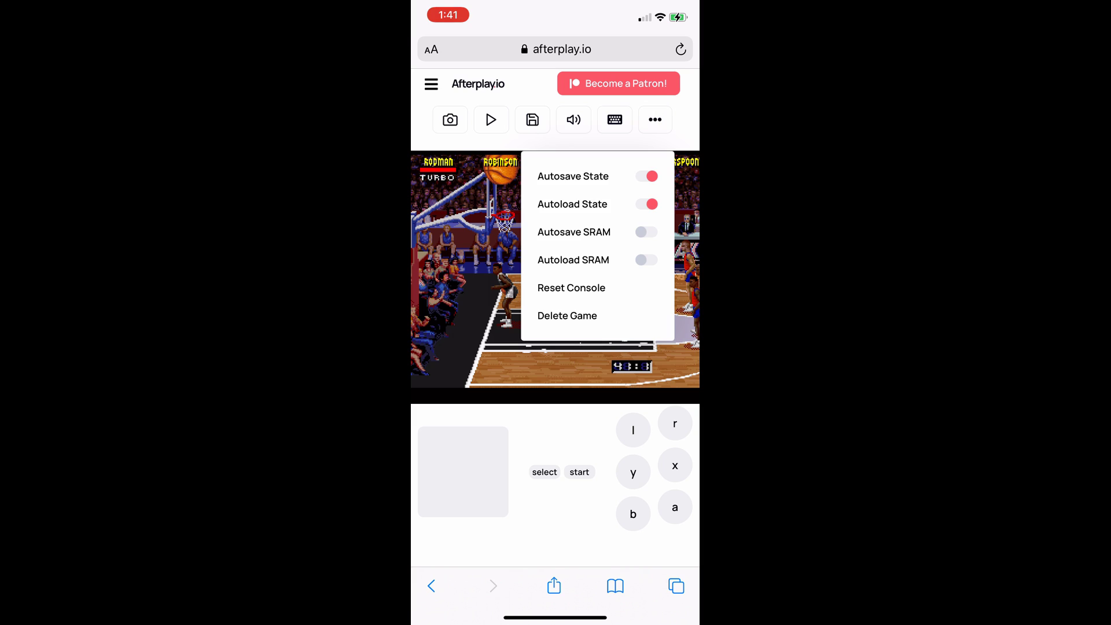
{"action": "left_click", "coordinate": [431, 84]}
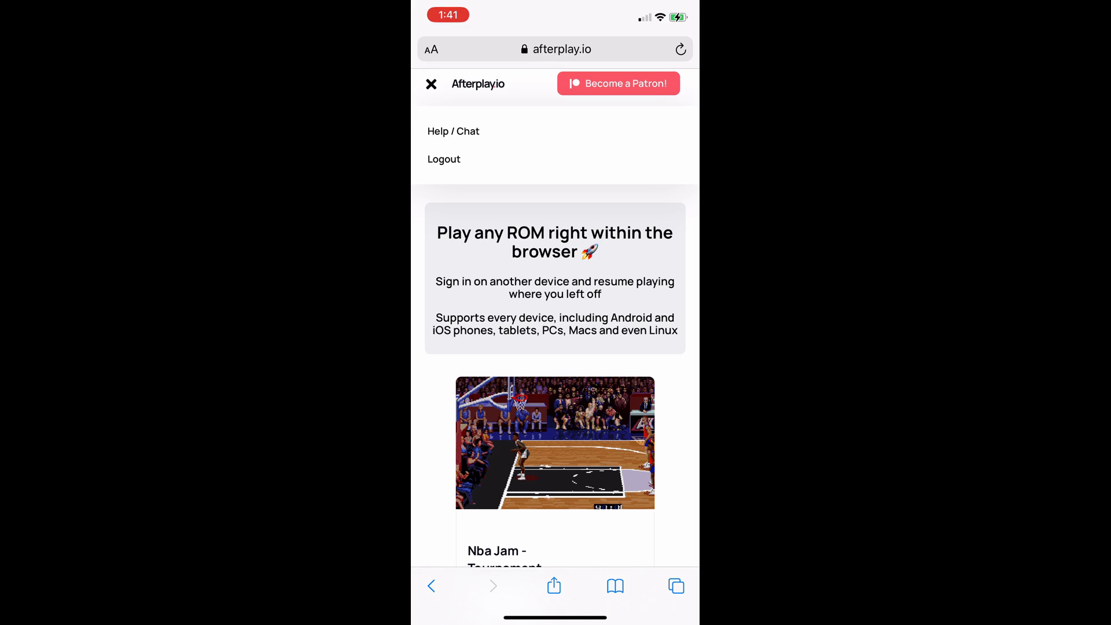
{"action": "scroll", "coordinate": [555, 347], "scroll_direction": "down", "scroll_amount": 2}
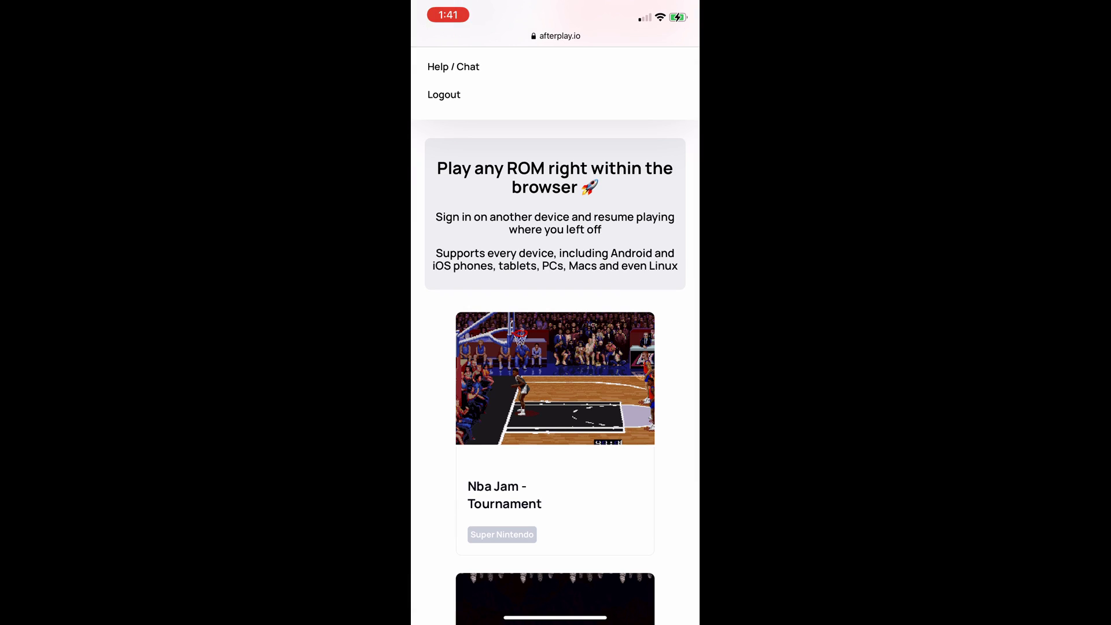
- Reopen Nba Jam - Tournament to resume the saved match, play briefly, and return to the library
{"action": "left_click", "coordinate": [555, 378]}
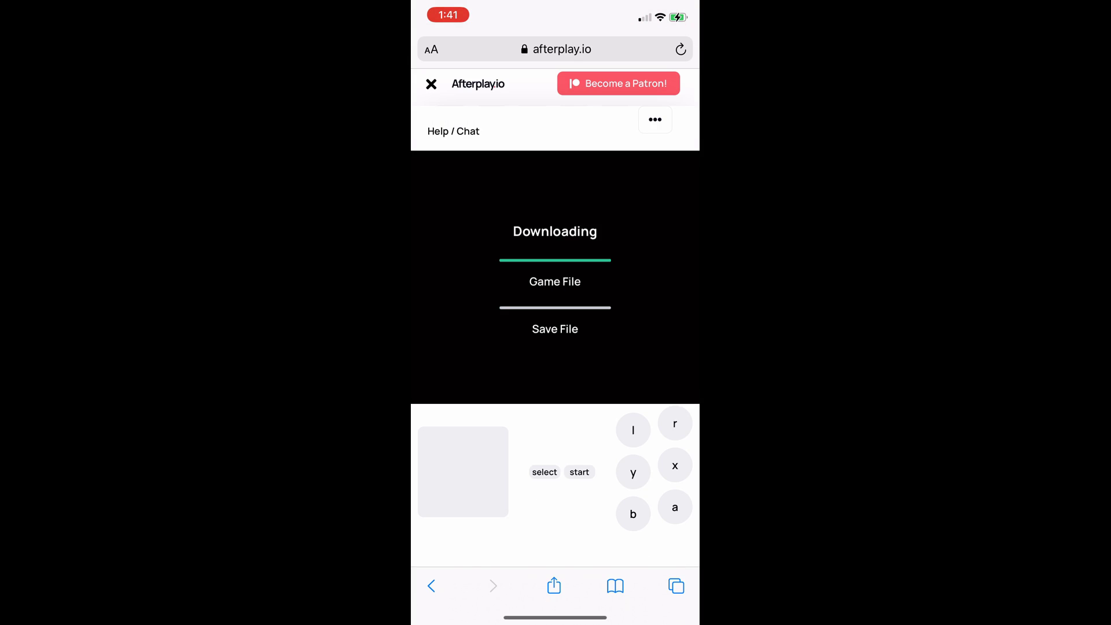
{"action": "left_click", "coordinate": [454, 460]}
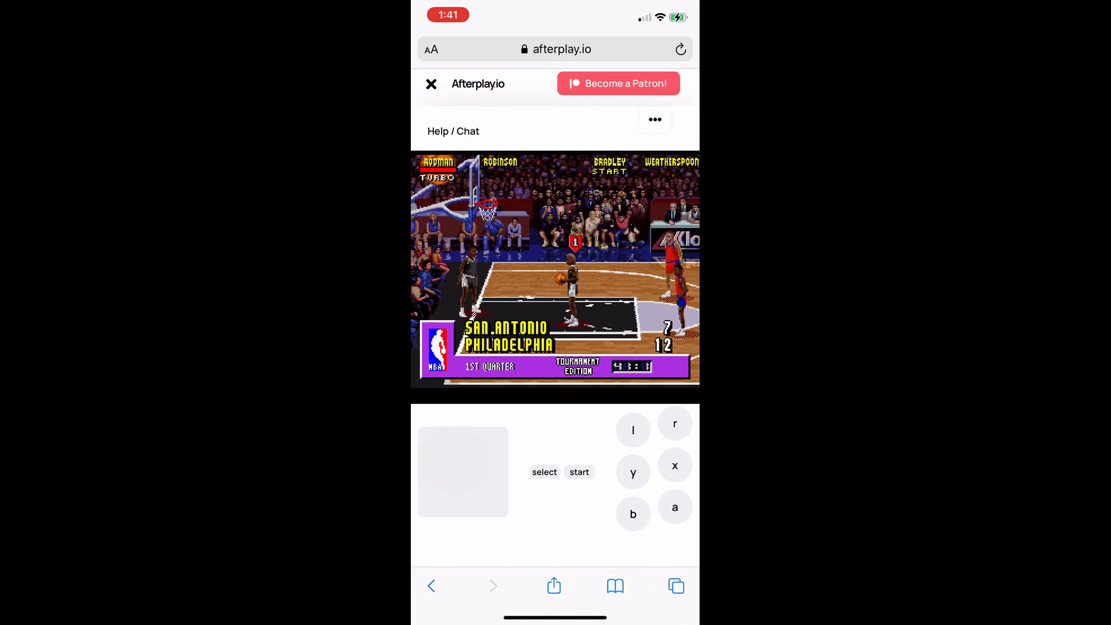
{"action": "mouse_move", "coordinate": [446, 470]}
{"action": "left_mouse_down"}
{"action": "mouse_move", "coordinate": [458, 496]}
{"action": "mouse_move", "coordinate": [446, 434]}
{"action": "mouse_move", "coordinate": [464, 439]}
{"action": "mouse_move", "coordinate": [476, 481]}
{"action": "mouse_move", "coordinate": [466, 493]}
{"action": "mouse_move", "coordinate": [476, 484]}
{"action": "mouse_move", "coordinate": [446, 441]}
{"action": "mouse_move", "coordinate": [427, 461]}
{"action": "mouse_move", "coordinate": [452, 441]}
{"action": "mouse_move", "coordinate": [428, 489]}
{"action": "left_mouse_up"}
{"action": "mouse_move", "coordinate": [450, 450]}
{"action": "left_mouse_down"}
{"action": "mouse_move", "coordinate": [426, 473]}
{"action": "mouse_move", "coordinate": [439, 449]}
{"action": "mouse_move", "coordinate": [666, 449]}
{"action": "left_mouse_up"}
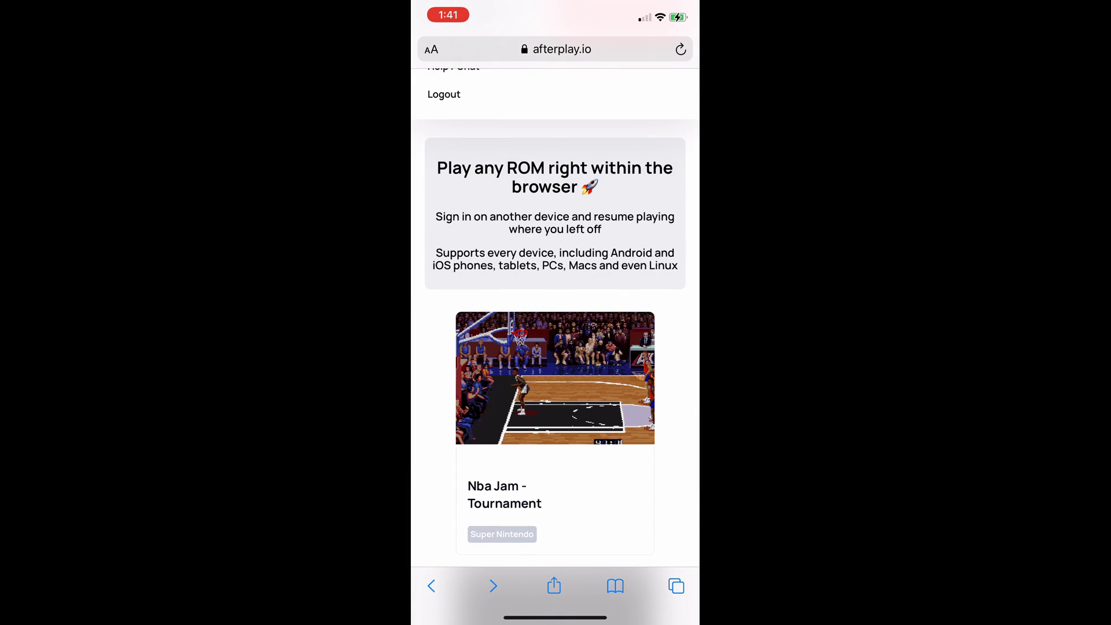